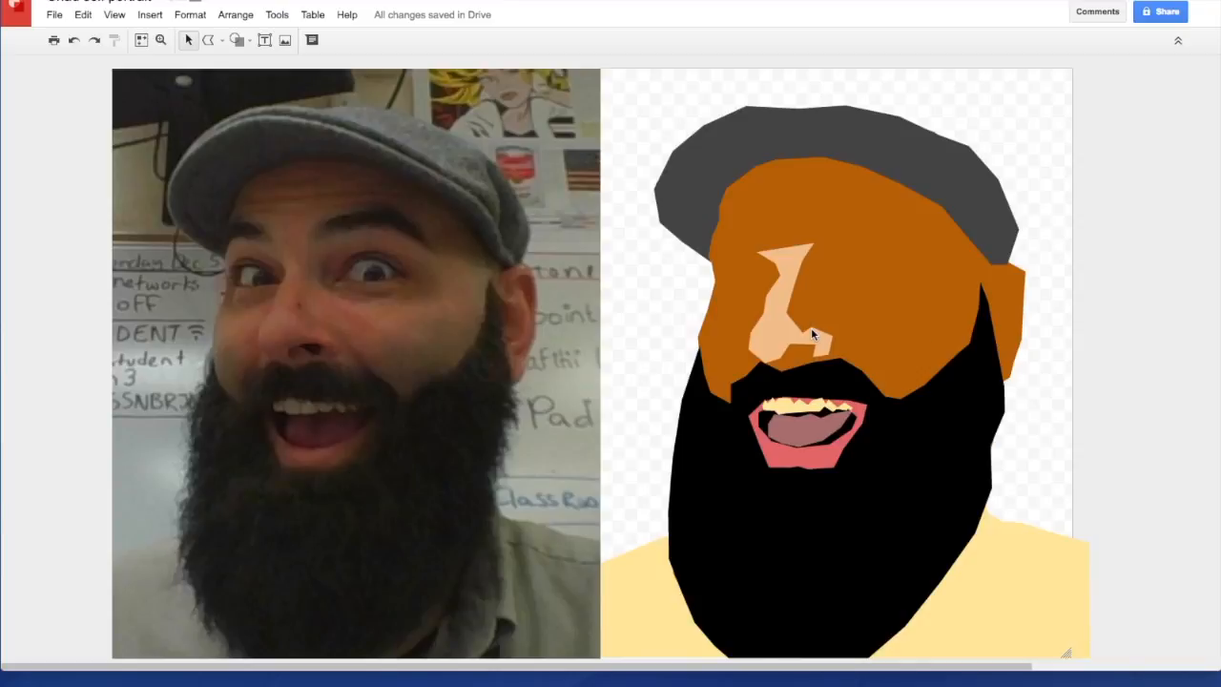
Trace the wide shaded socket area around the right-hand eye in the photo as a closed polyline shape
{"action": "left_click", "coordinate": [220, 41]}
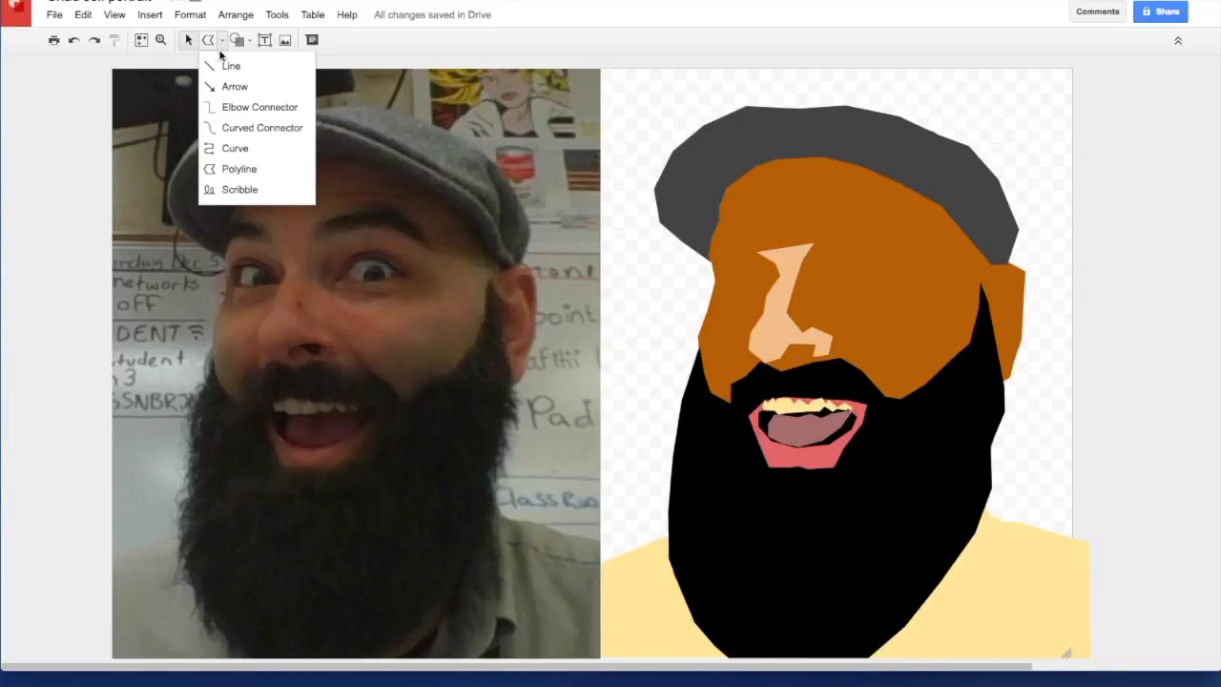
{"action": "left_click", "coordinate": [232, 169]}
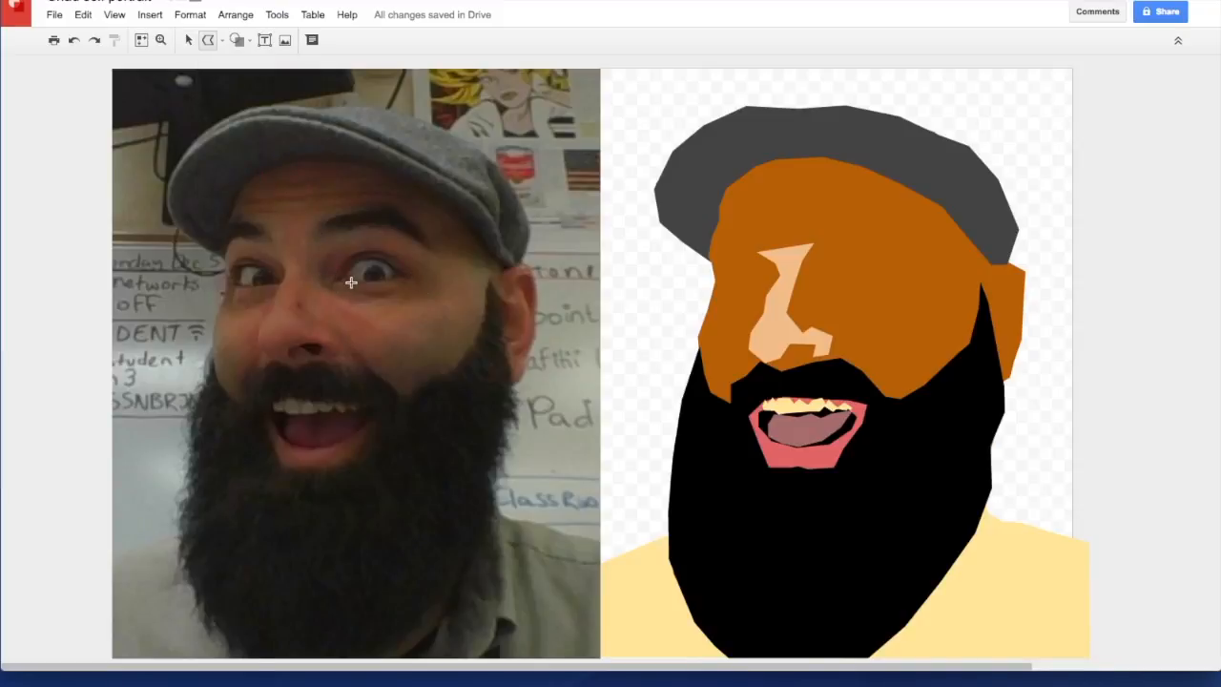
{"action": "key", "text": "ctrl+alt+equal"}
{"action": "left_click_drag", "start_coordinate": [464, 663], "coordinate": [240, 643]}
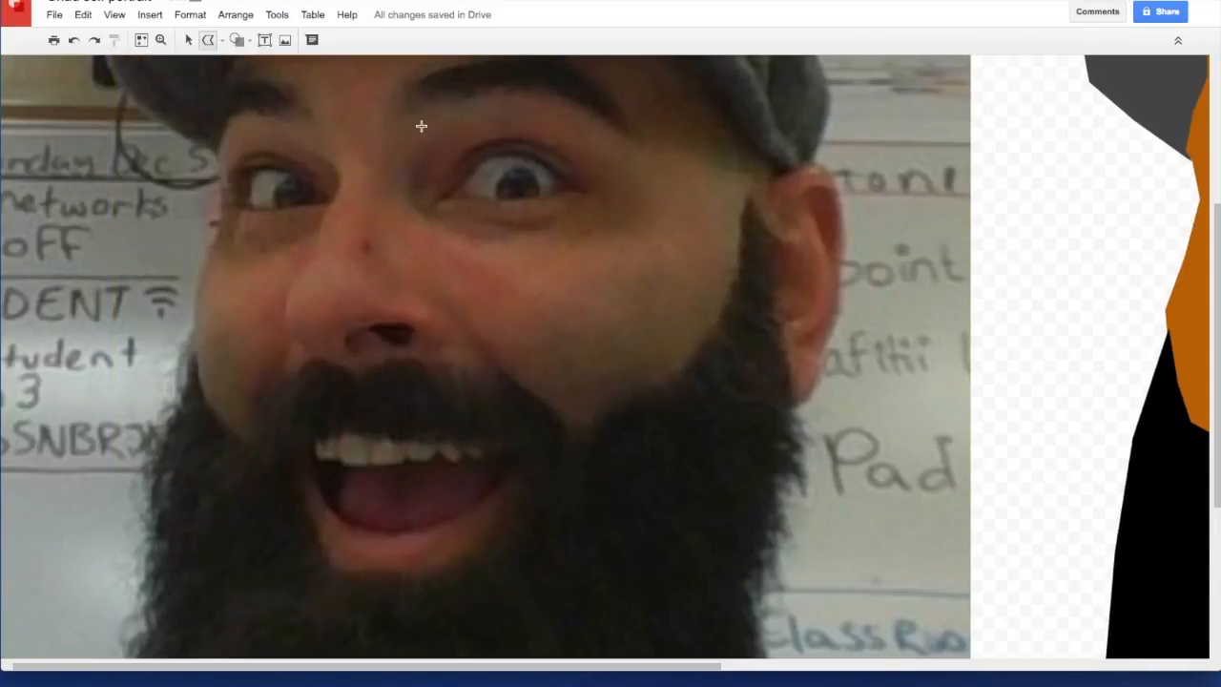
{"action": "mouse_move", "coordinate": [430, 138]}
{"action": "left_mouse_down"}
{"action": "mouse_move", "coordinate": [408, 200]}
{"action": "mouse_move", "coordinate": [463, 236]}
{"action": "mouse_move", "coordinate": [642, 238]}
{"action": "mouse_move", "coordinate": [634, 157]}
{"action": "mouse_move", "coordinate": [583, 119]}
{"action": "mouse_move", "coordinate": [506, 104]}
{"action": "mouse_move", "coordinate": [430, 136]}
{"action": "left_mouse_up"}
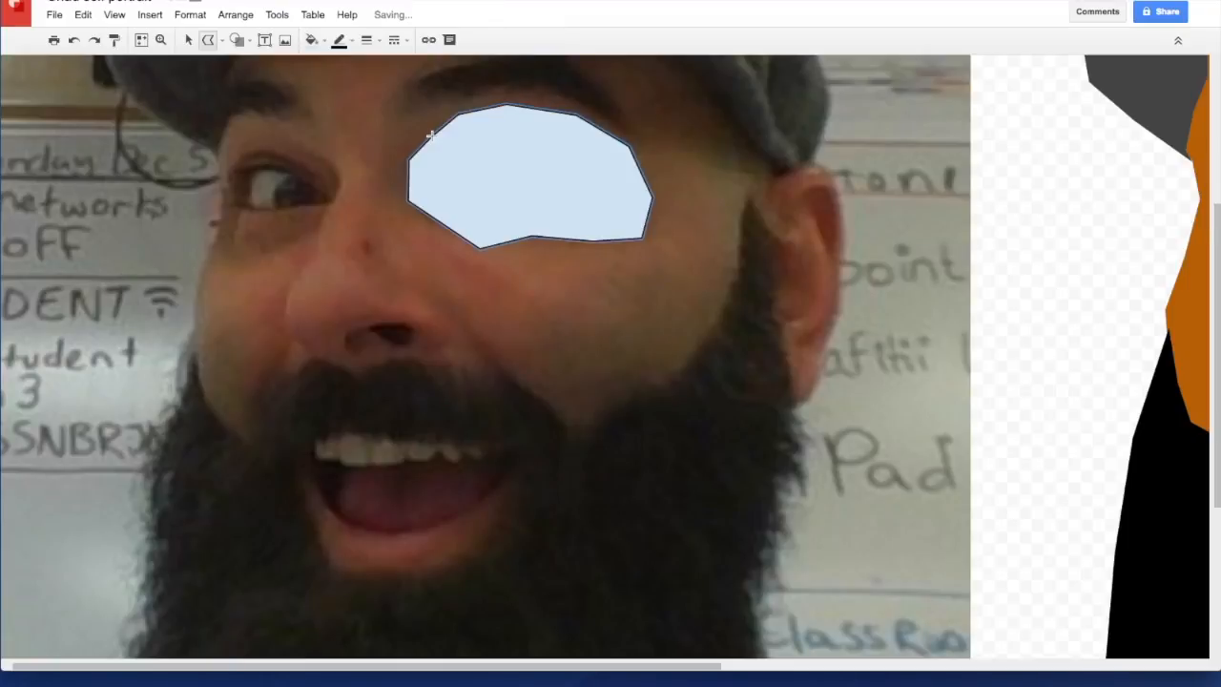
Make the right-hand eye socket shape's outline transparent and fill it with a custom semi-transparent orange-brown
{"action": "left_click", "coordinate": [352, 45]}
{"action": "left_click", "coordinate": [380, 63]}
{"action": "left_click", "coordinate": [312, 40]}
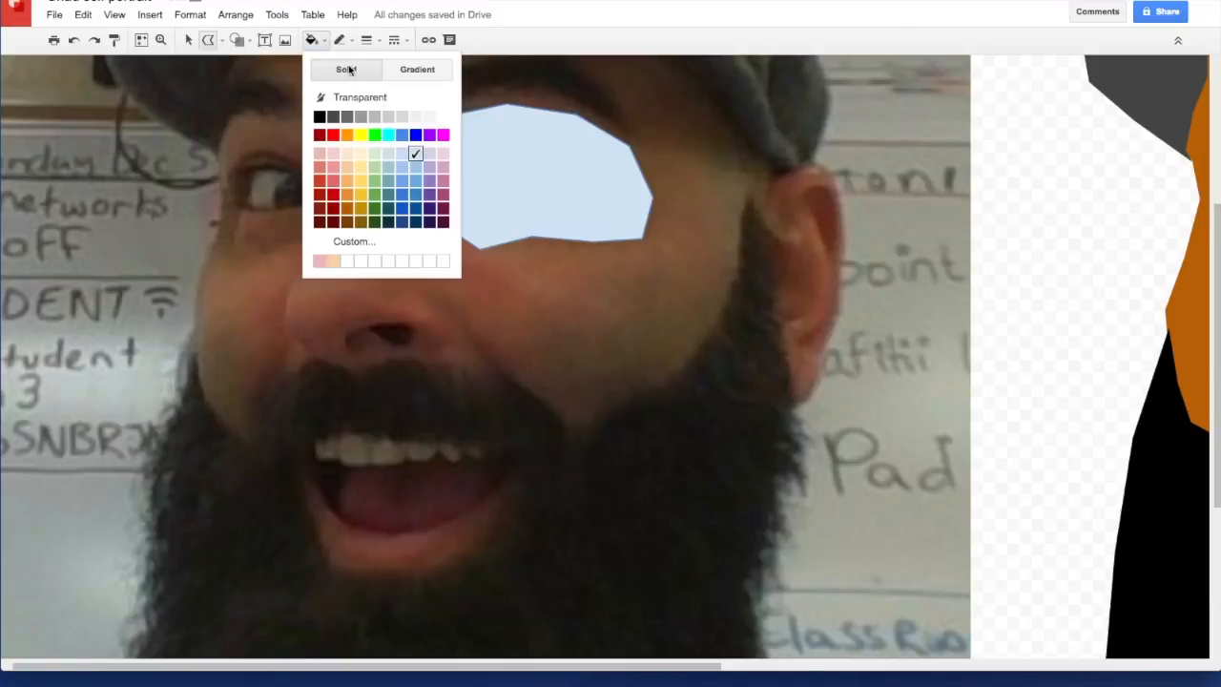
{"action": "left_click", "coordinate": [347, 135]}
{"action": "left_click", "coordinate": [353, 241]}
{"action": "left_click", "coordinate": [680, 285]}
{"action": "left_click", "coordinate": [655, 291]}
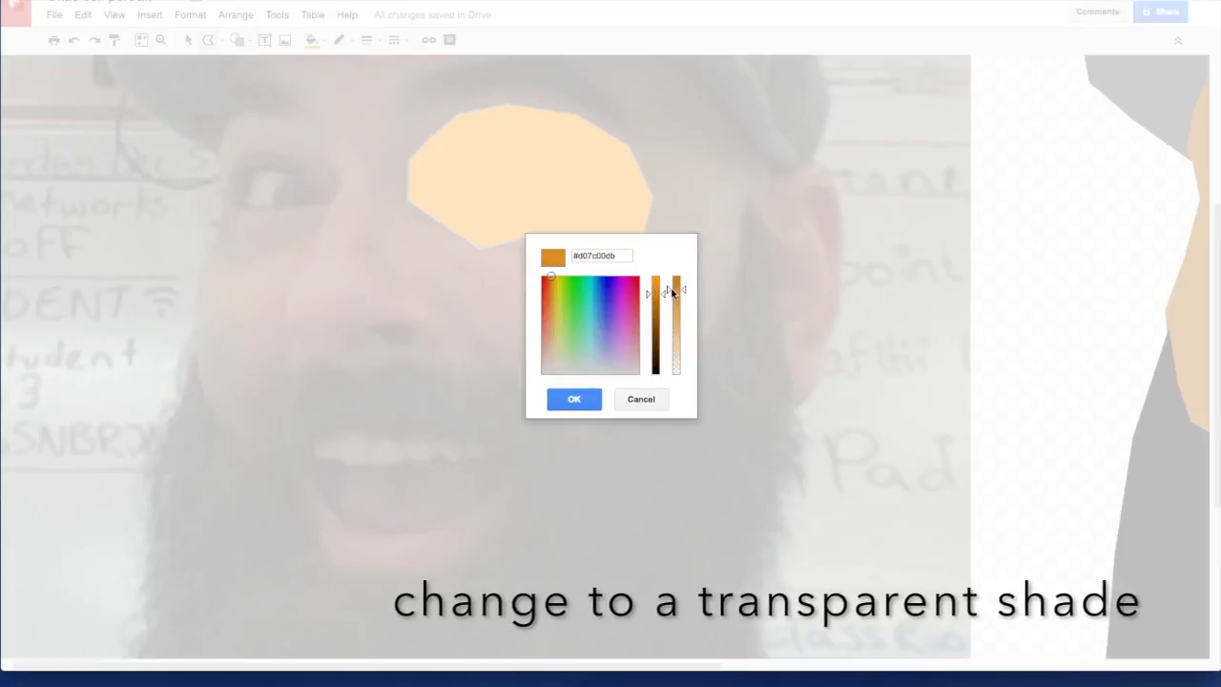
{"action": "left_click", "coordinate": [574, 399]}
Move the brown eye socket shape from the photo to the matching place beside the portrait's nose
{"action": "key", "text": "super+alt+minus"}
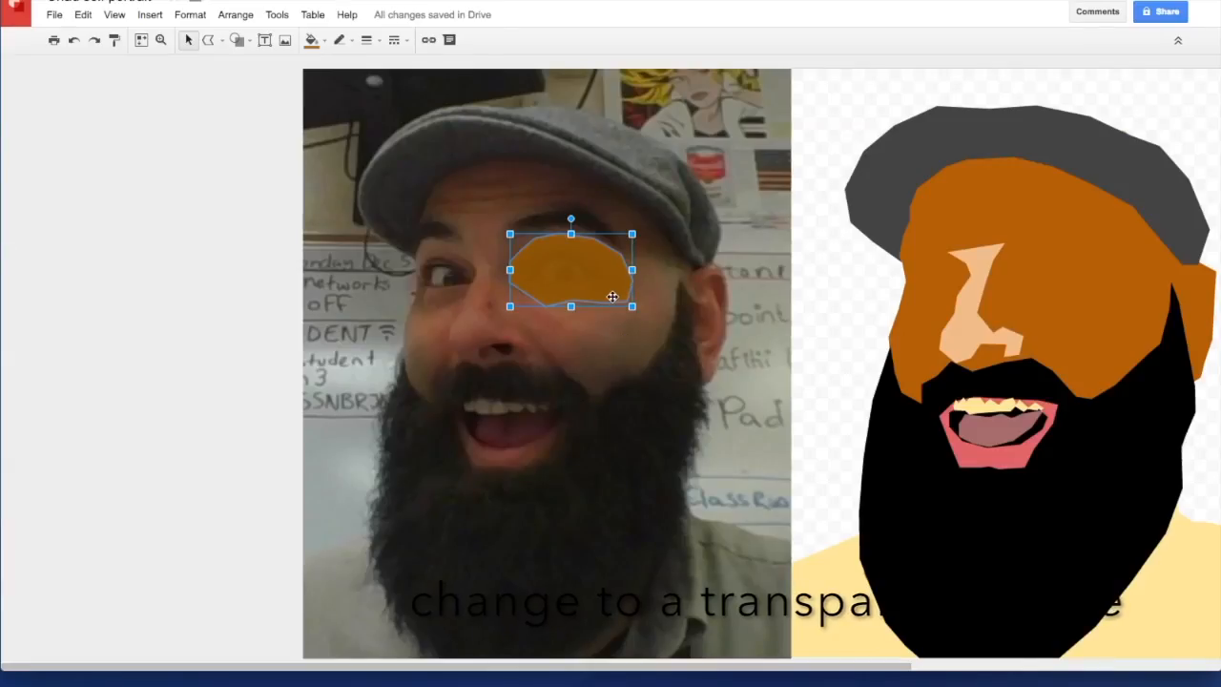
{"action": "left_click_drag", "start_coordinate": [613, 297], "coordinate": [1056, 284]}
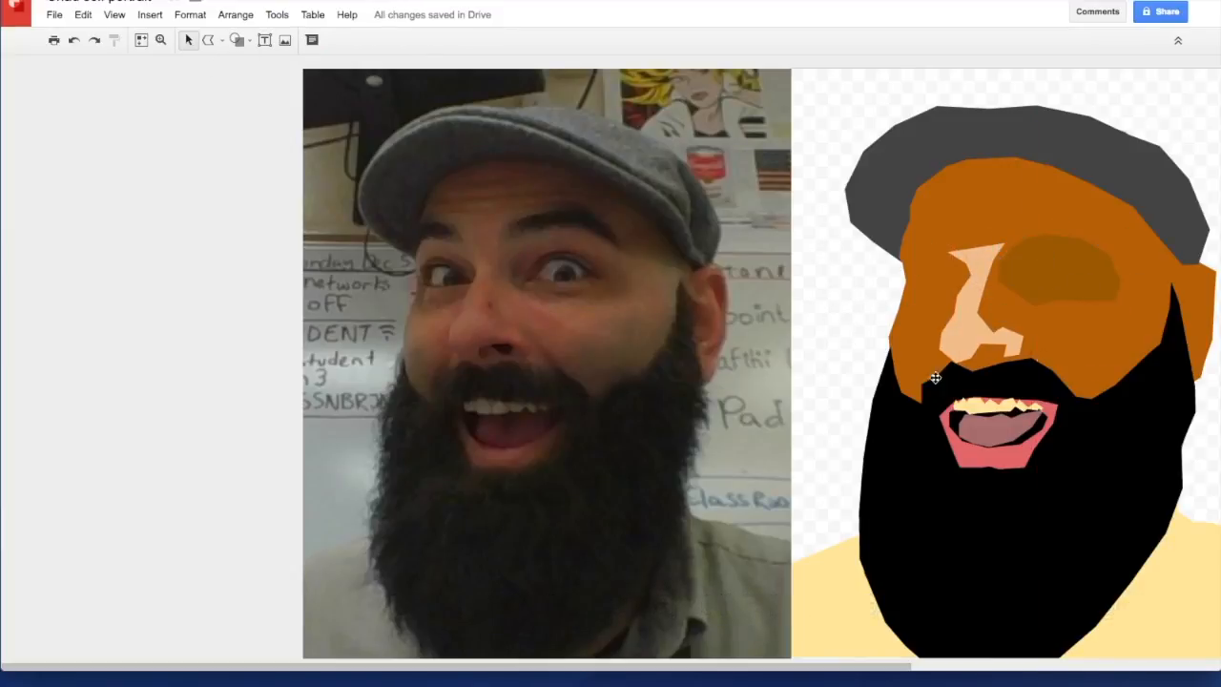
{"action": "left_click", "coordinate": [311, 39]}
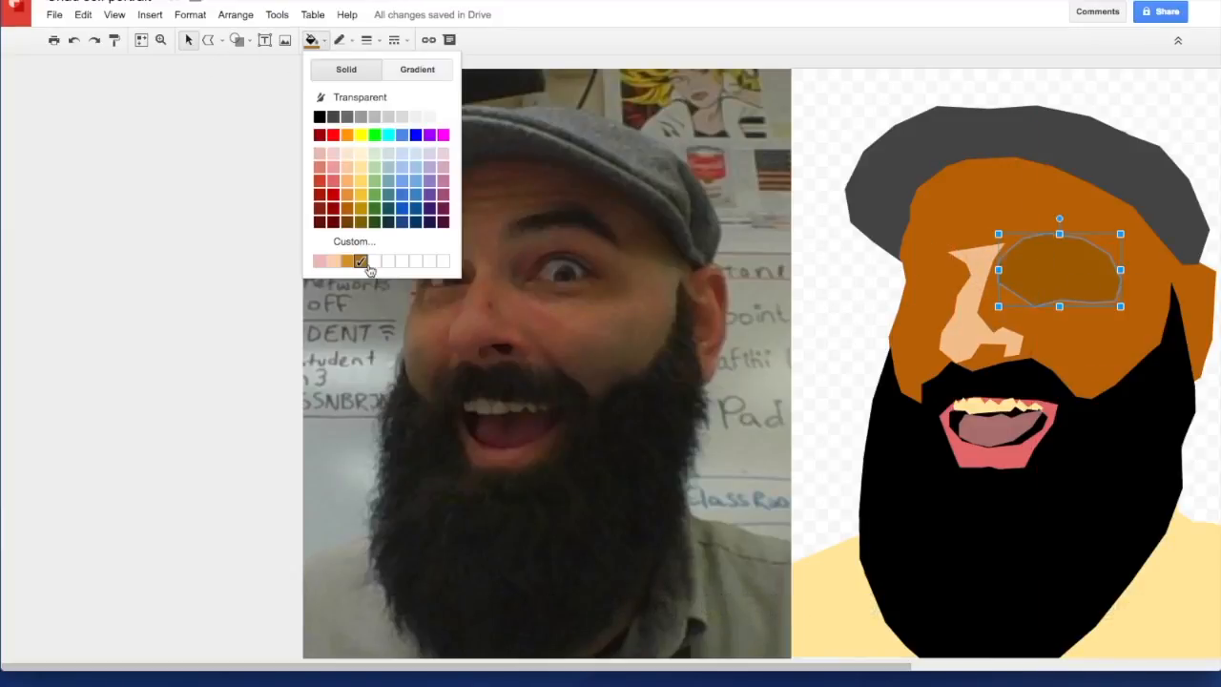
{"action": "left_click", "coordinate": [415, 74]}
{"action": "left_click", "coordinate": [346, 76]}
{"action": "left_click", "coordinate": [440, 73]}
{"action": "left_click", "coordinate": [346, 67]}
{"action": "left_click", "coordinate": [245, 143]}
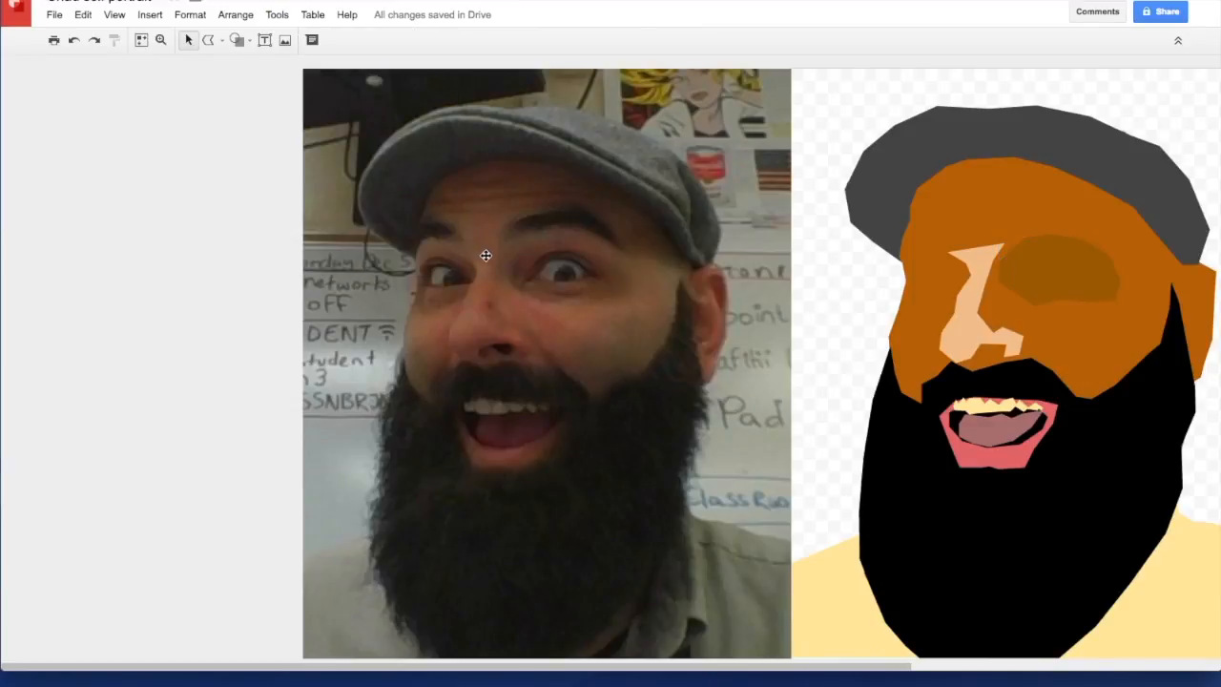
Trace the shaded socket area around the left-hand eye in the photo as a closed polyline shape
{"action": "key", "text": "ctrl+alt+plus"}
{"action": "scroll", "coordinate": [476, 661], "scroll_direction": "left", "scroll_amount": 1}
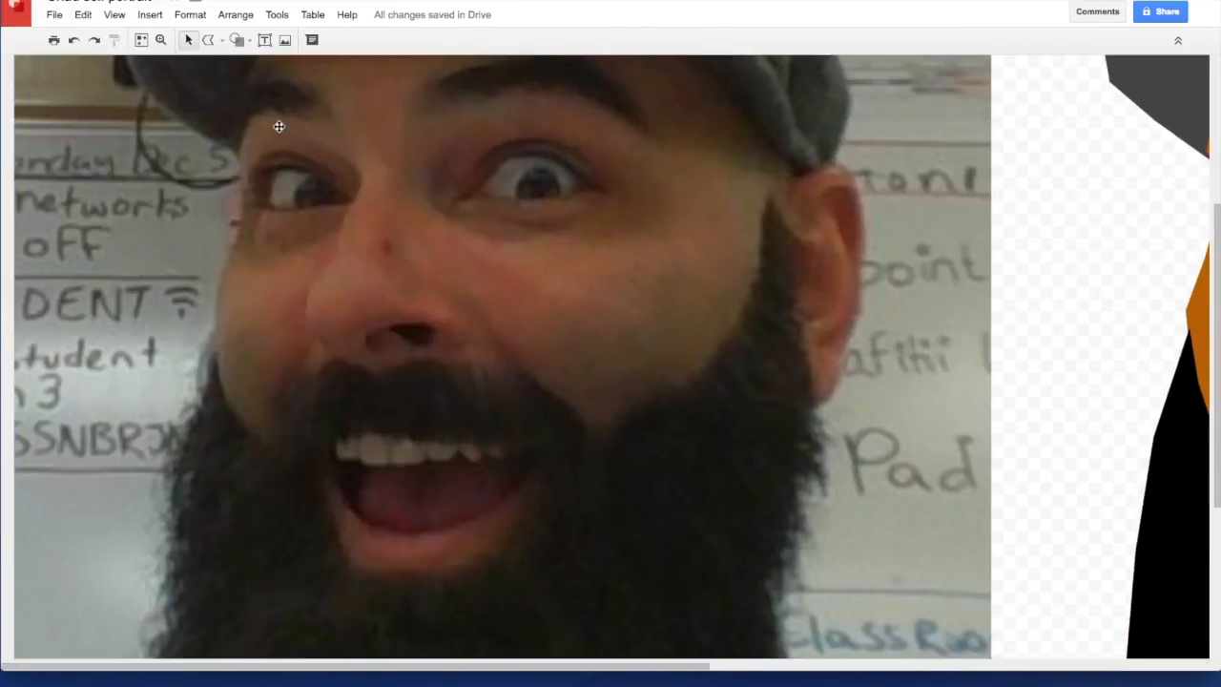
{"action": "left_click", "coordinate": [339, 230]}
{"action": "left_click", "coordinate": [301, 249]}
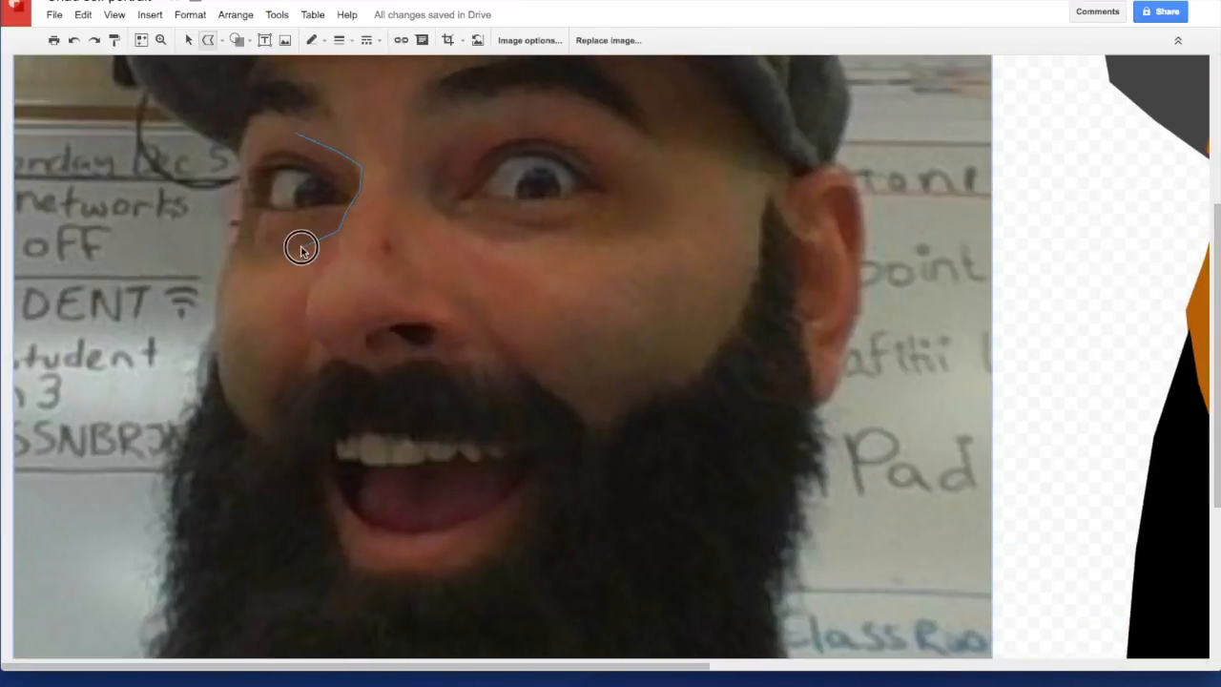
{"action": "left_click", "coordinate": [268, 264]}
{"action": "left_click", "coordinate": [231, 247]}
{"action": "left_click", "coordinate": [246, 196]}
{"action": "left_click", "coordinate": [243, 166]}
{"action": "left_click", "coordinate": [296, 134]}
Remove the left-hand socket shape's outline and fill it with the saved custom semi-transparent brown
{"action": "left_click", "coordinate": [338, 39]}
{"action": "left_click", "coordinate": [311, 39]}
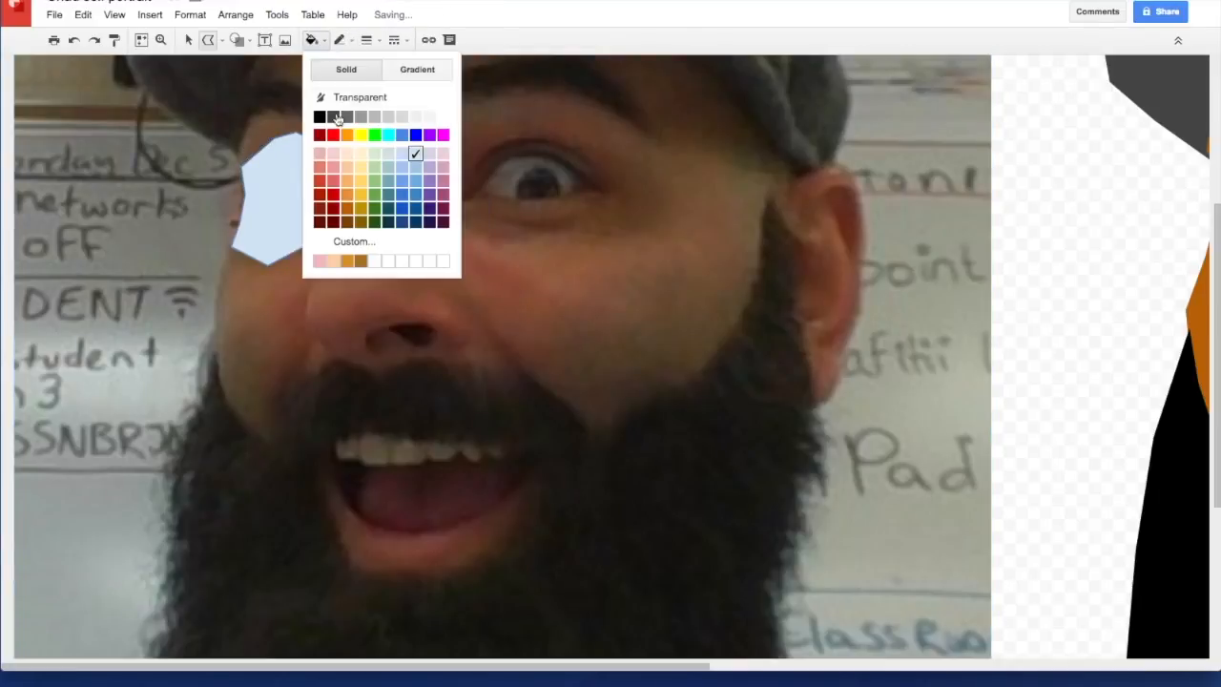
{"action": "left_click", "coordinate": [360, 262]}
Move the left-hand eye socket shape onto the portrait's face, on the left side of the nose
{"action": "key", "text": "ctrl+alt+shift+0"}
{"action": "left_click", "coordinate": [454, 277]}
{"action": "left_click_drag", "start_coordinate": [939, 312], "coordinate": [937, 313]}
{"action": "left_click", "coordinate": [273, 449]}
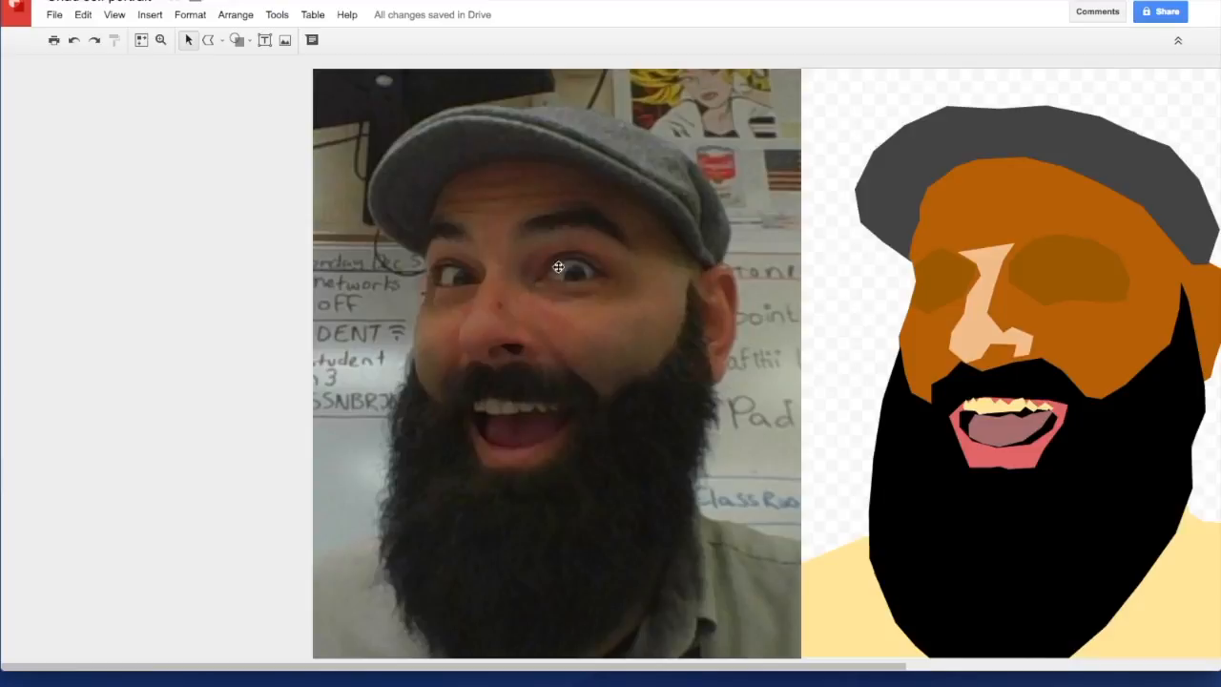
Trace the inner eyelid area of the photo's right-hand eye as a smaller closed polyline shape
{"action": "scroll", "coordinate": [652, 309], "scroll_direction": "up", "scroll_amount": 3}
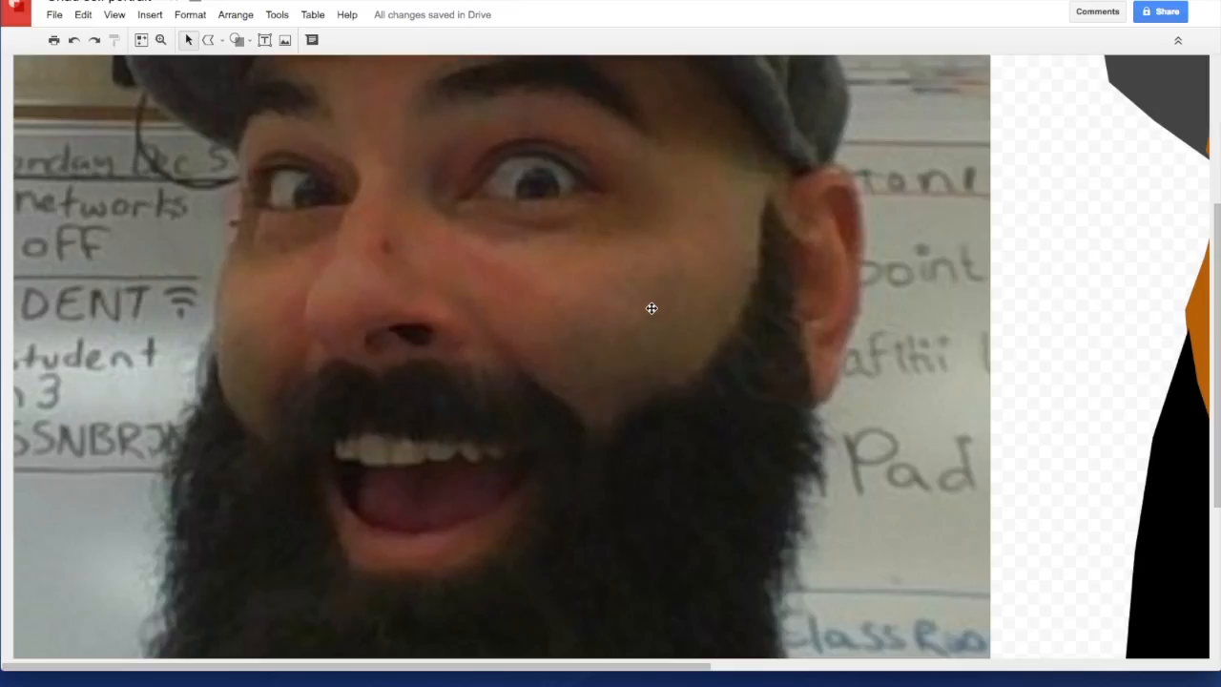
{"action": "scroll", "coordinate": [538, 407], "scroll_direction": "down", "scroll_amount": 1}
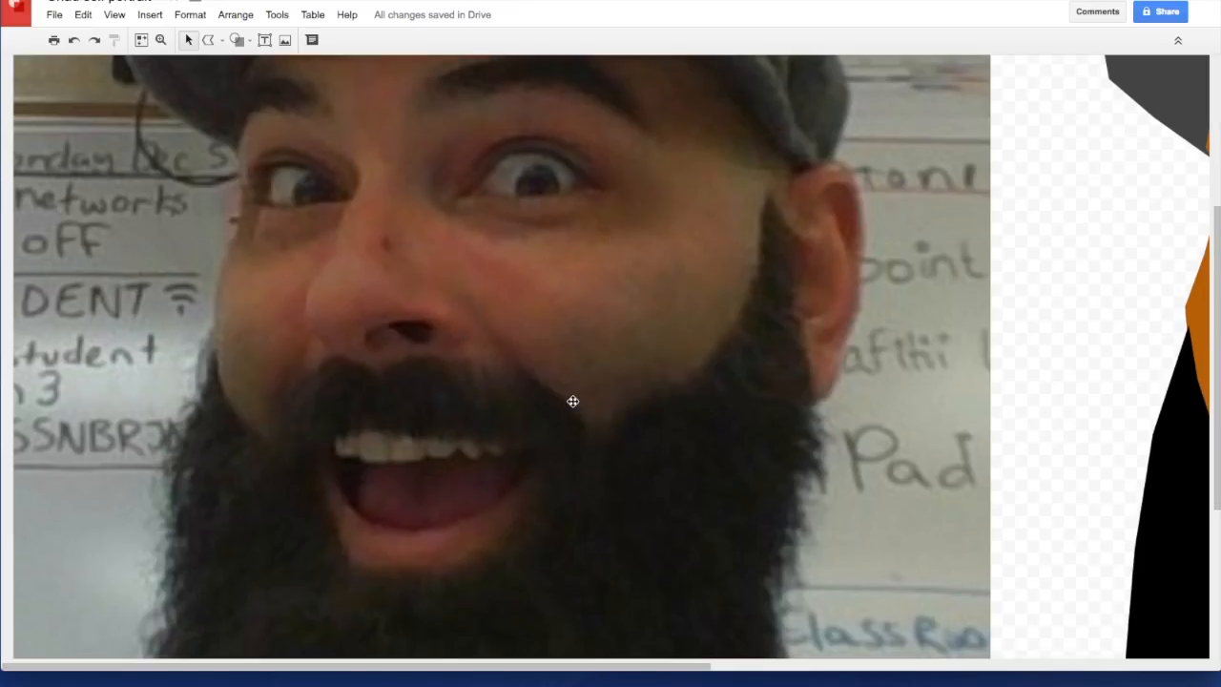
{"action": "scroll", "coordinate": [534, 305], "scroll_direction": "up", "scroll_amount": 1}
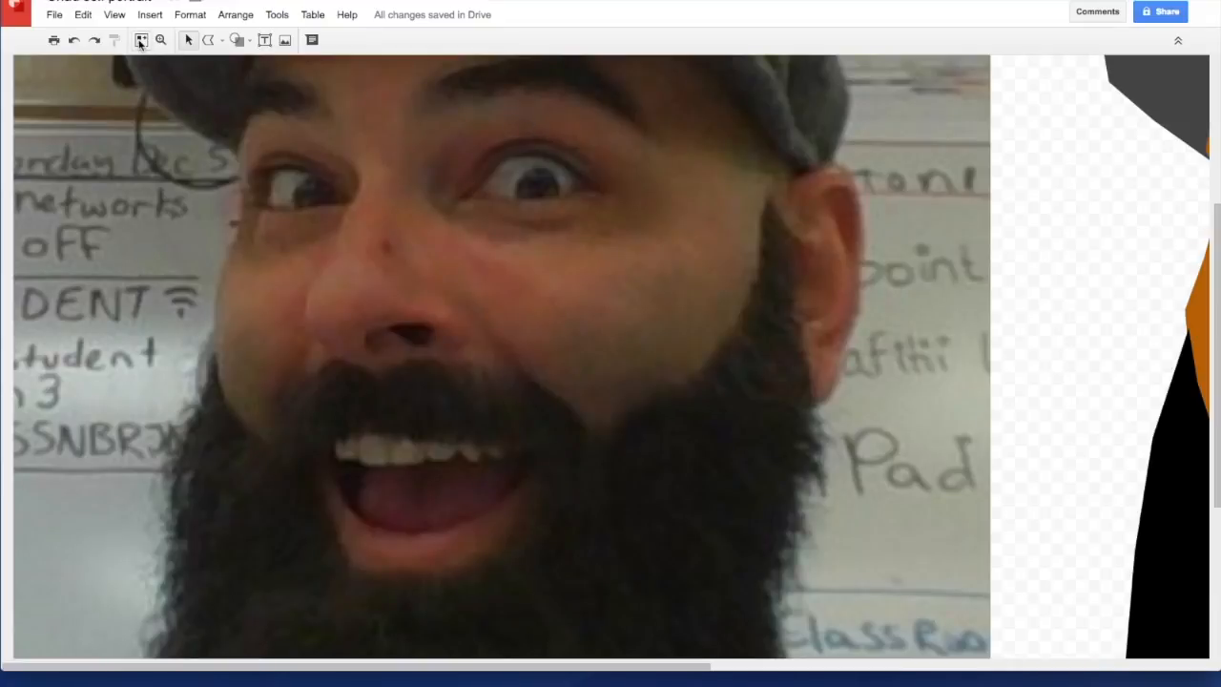
{"action": "left_click", "coordinate": [209, 40]}
{"action": "mouse_move", "coordinate": [458, 196]}
{"action": "left_mouse_down"}
{"action": "mouse_move", "coordinate": [494, 146]}
{"action": "mouse_move", "coordinate": [547, 141]}
{"action": "mouse_move", "coordinate": [591, 160]}
{"action": "mouse_move", "coordinate": [610, 193]}
{"action": "mouse_move", "coordinate": [459, 198]}
{"action": "left_mouse_up"}
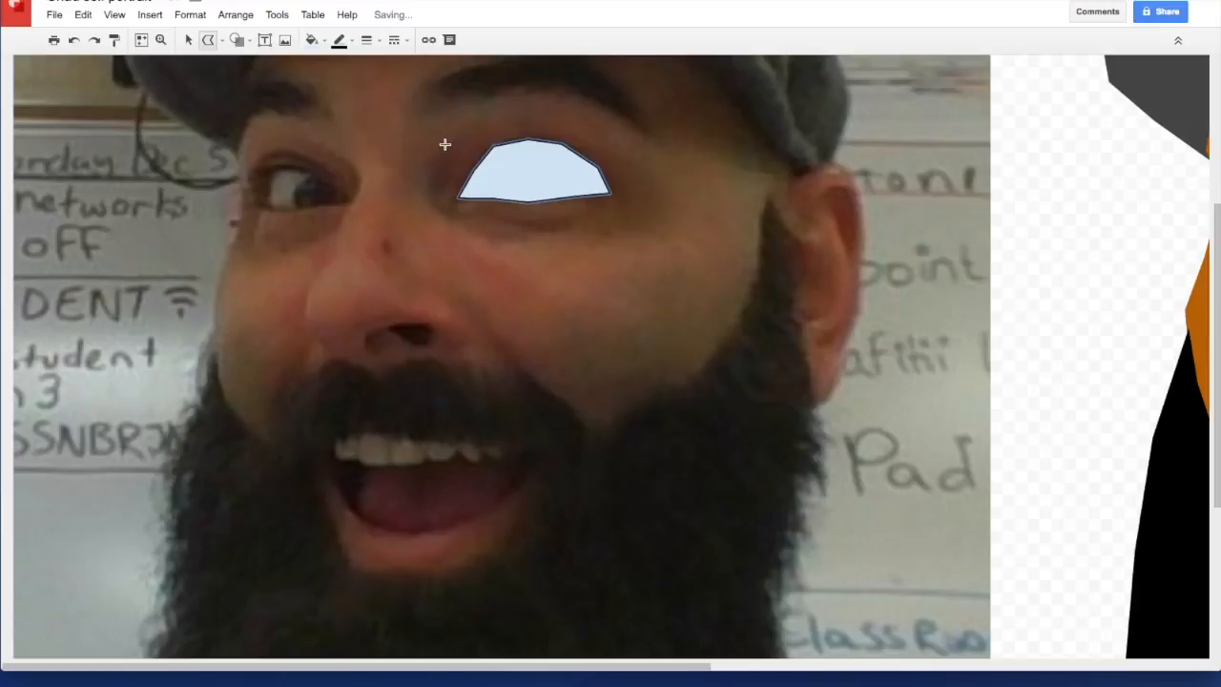
Make the inner eye shape's outline transparent and fill it with the darker custom semi-transparent brown #724400db
{"action": "left_click", "coordinate": [339, 40]}
{"action": "left_click", "coordinate": [386, 69]}
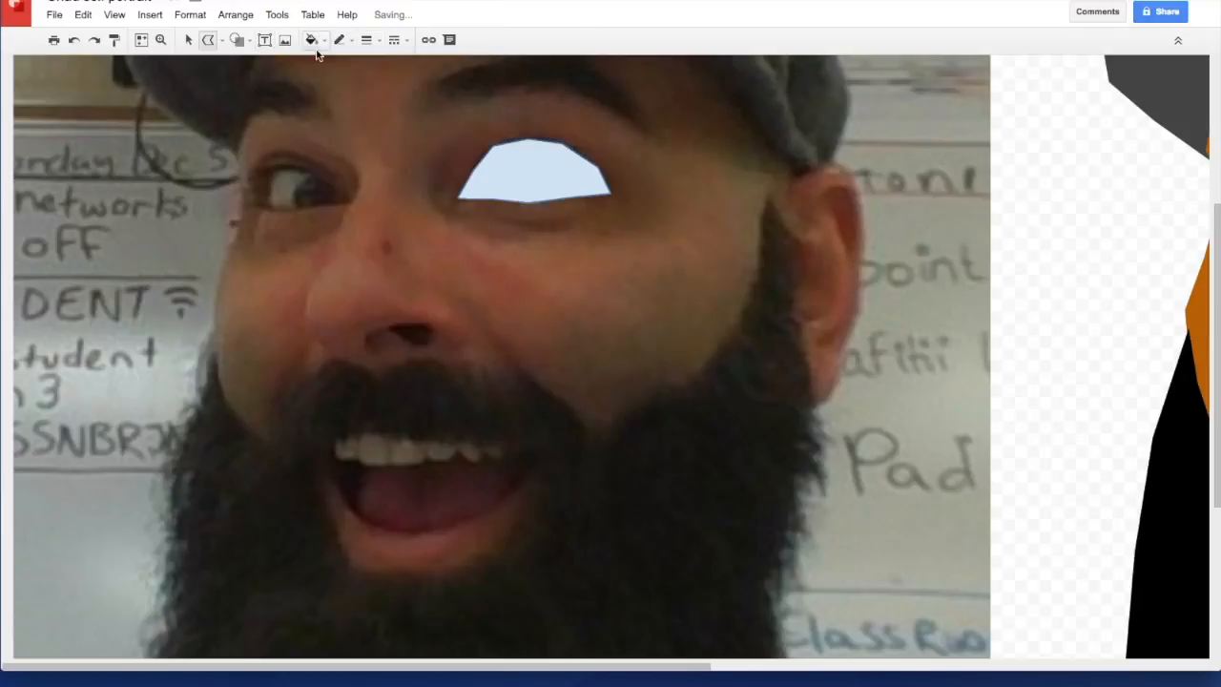
{"action": "left_click", "coordinate": [313, 40]}
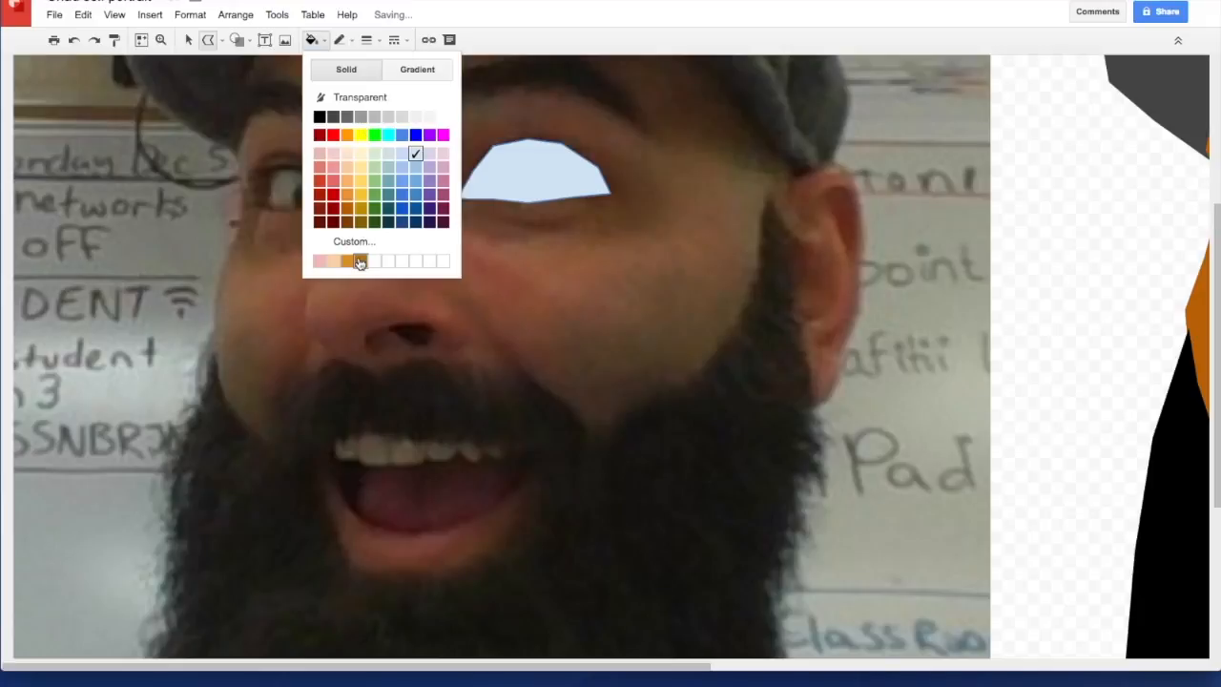
{"action": "left_click", "coordinate": [359, 259]}
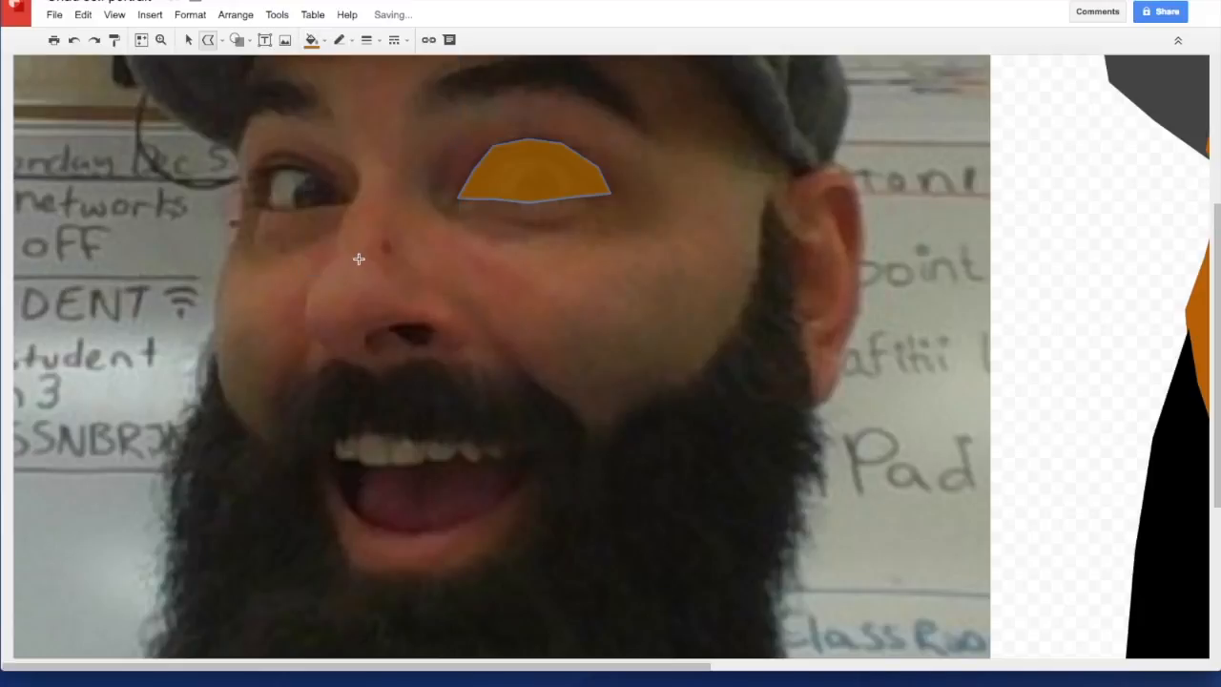
{"action": "left_click", "coordinate": [325, 42]}
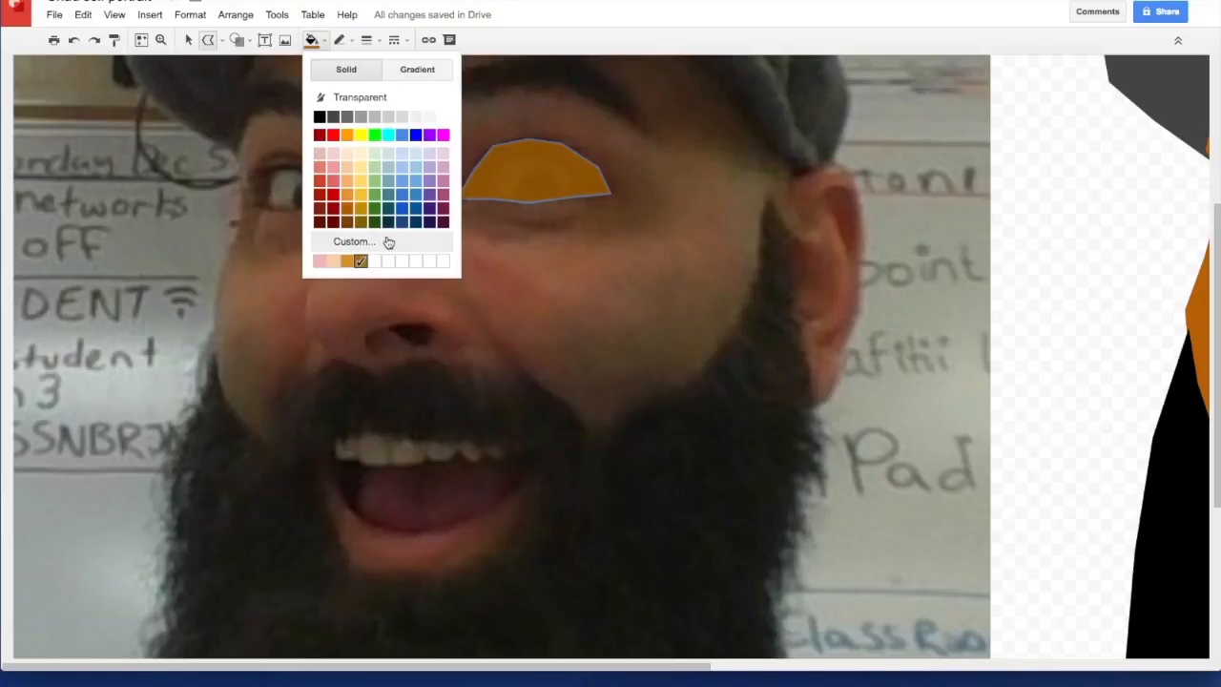
{"action": "left_click", "coordinate": [385, 242]}
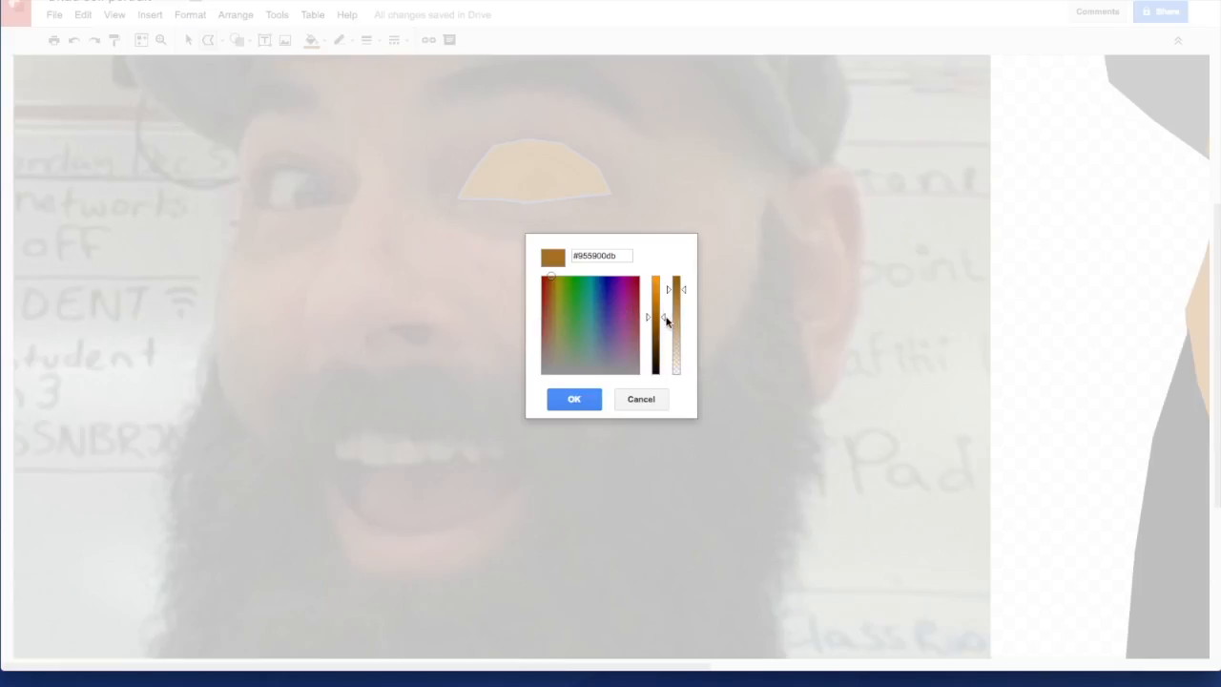
{"action": "left_click_drag", "start_coordinate": [665, 322], "coordinate": [657, 330]}
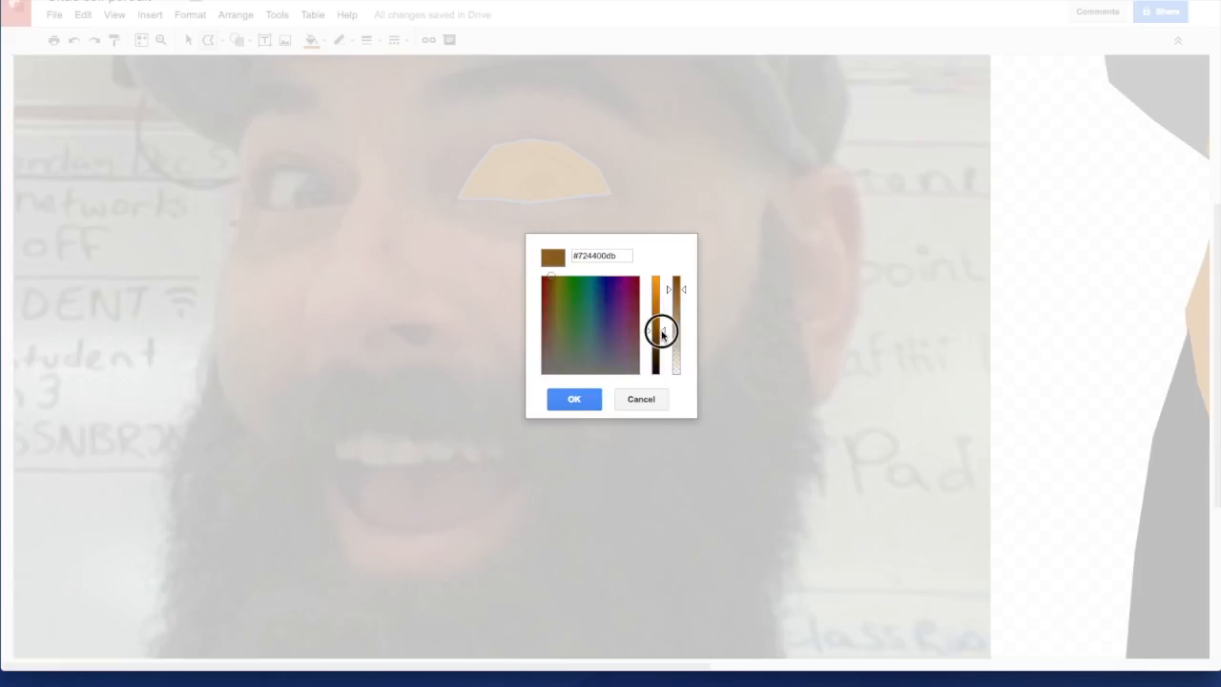
{"action": "left_click", "coordinate": [583, 404]}
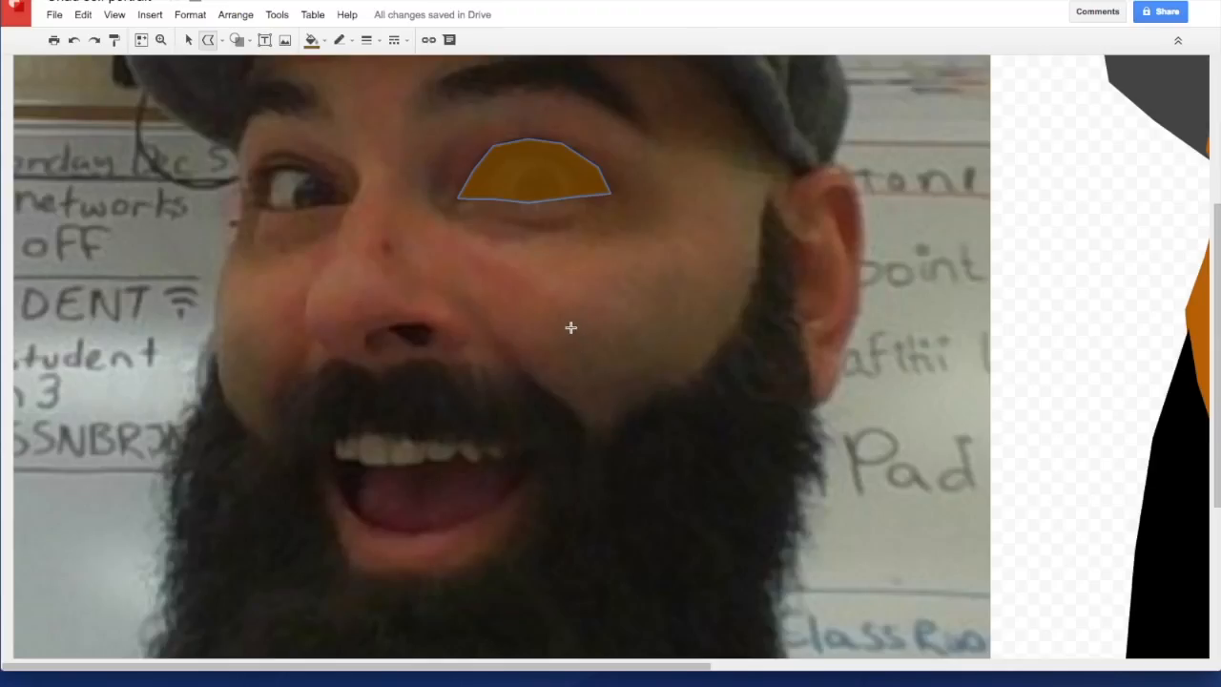
Move the darker inner eye shape onto the portrait, inside the right-hand eye socket shape
{"action": "key", "text": "super+alt+minus"}
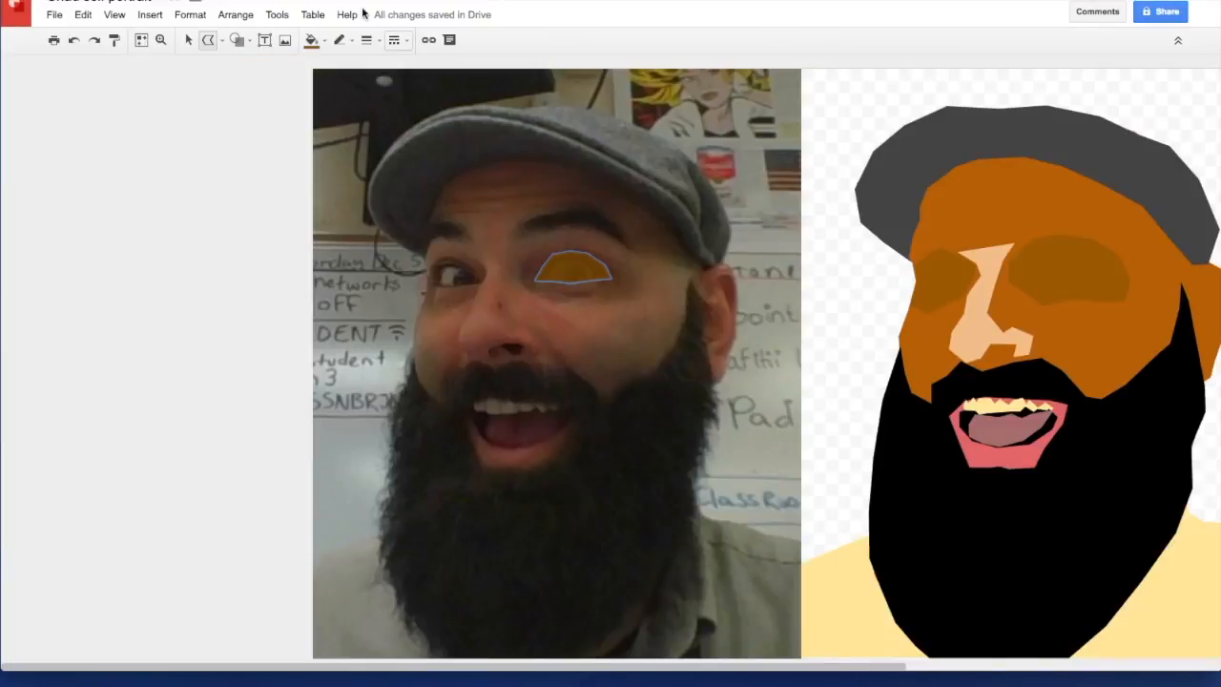
{"action": "left_click", "coordinate": [186, 44]}
{"action": "left_click", "coordinate": [570, 269]}
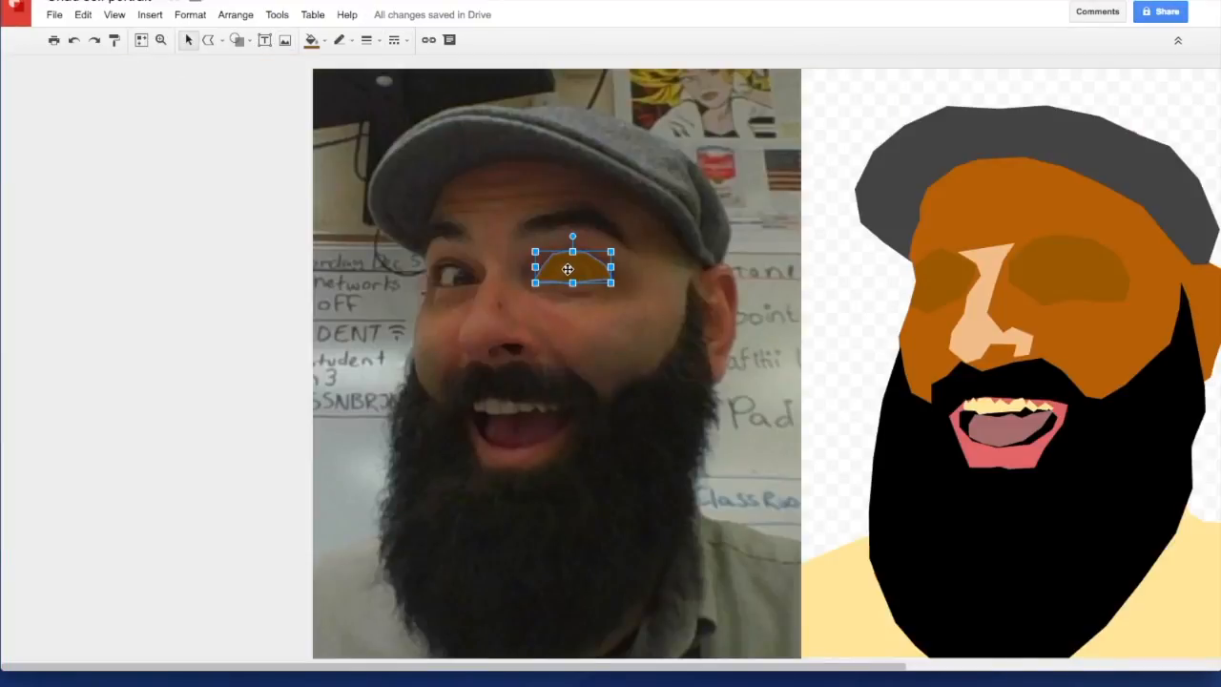
{"action": "left_click", "coordinate": [575, 270]}
{"action": "left_click_drag", "start_coordinate": [576, 270], "coordinate": [1066, 287]}
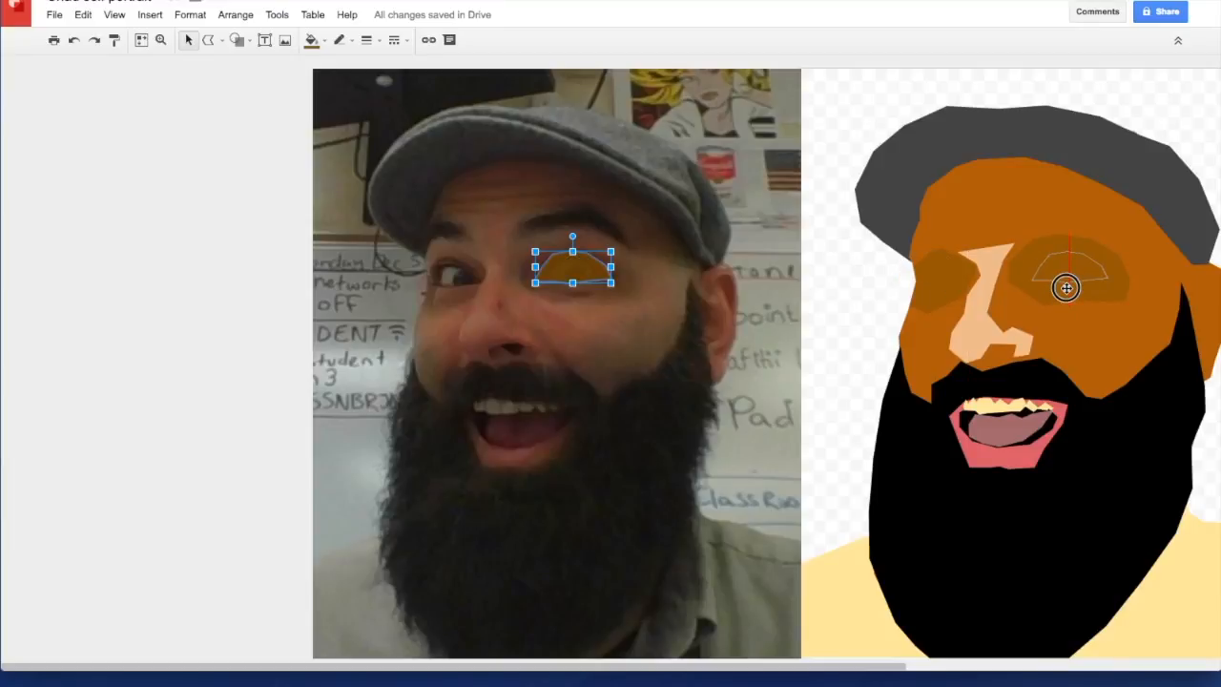
{"action": "left_click_drag", "start_coordinate": [1065, 287], "coordinate": [1056, 286]}
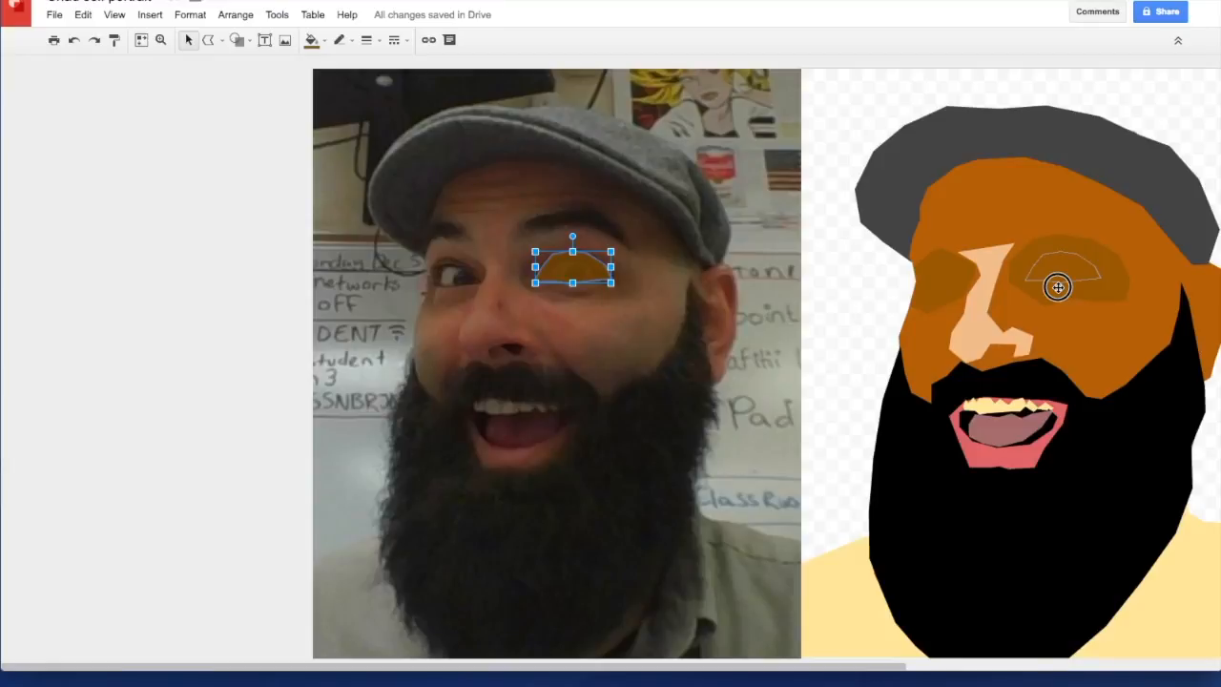
{"action": "left_click_drag", "start_coordinate": [1058, 286], "coordinate": [1059, 290]}
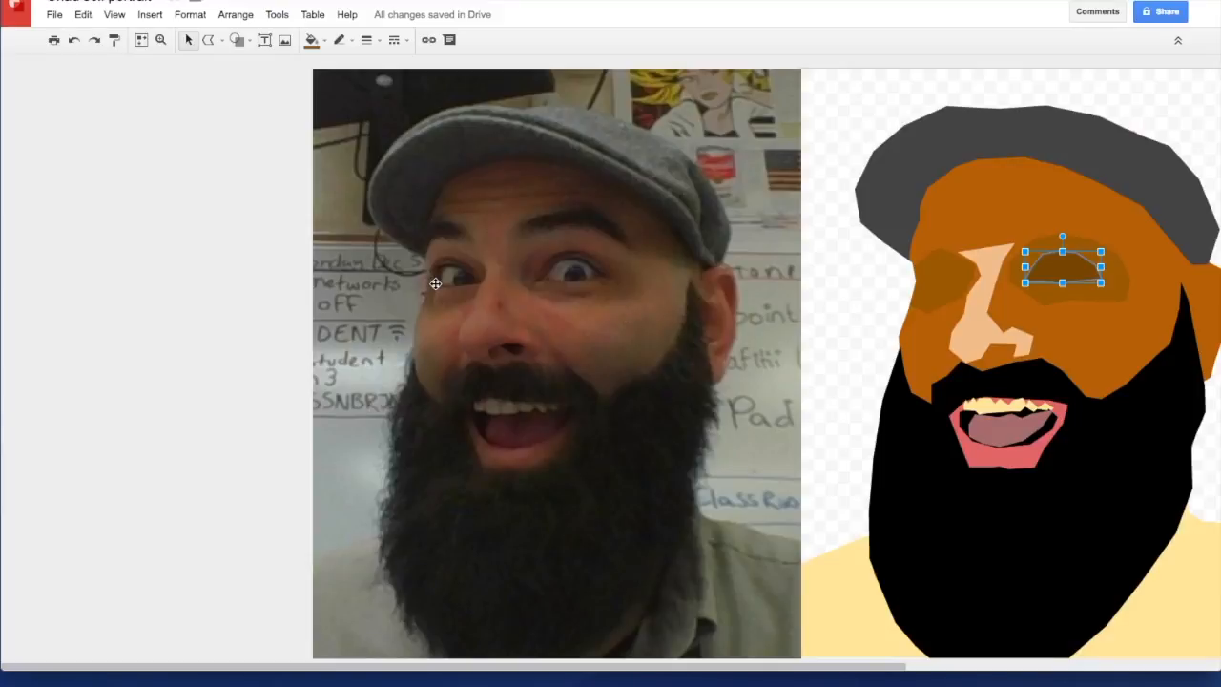
Trace the inner eyelid area of the photo's left-hand eye as a closed polyline with the same dark semi-transparent brown fill
{"action": "key", "text": "ctrl+alt+plus"}
{"action": "left_click", "coordinate": [208, 39]}
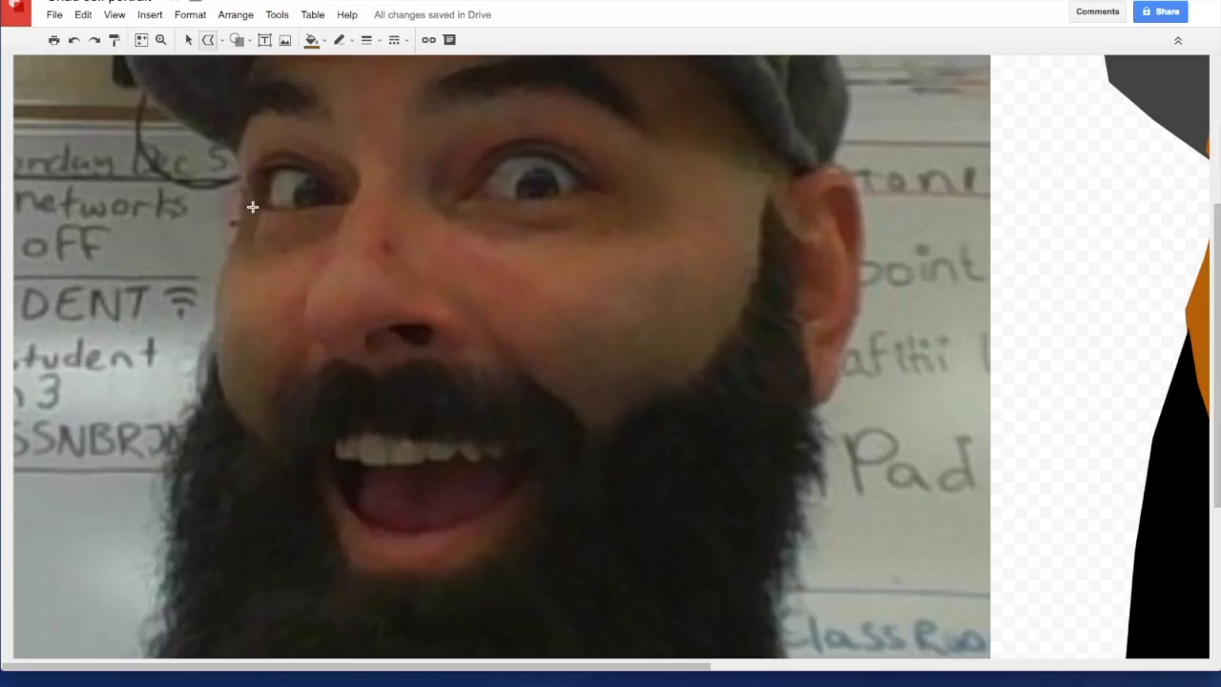
{"action": "left_click", "coordinate": [252, 204]}
{"action": "left_click", "coordinate": [268, 153]}
{"action": "left_click", "coordinate": [297, 153]}
{"action": "left_click", "coordinate": [333, 169]}
{"action": "left_click", "coordinate": [353, 200]}
{"action": "left_click", "coordinate": [330, 204]}
{"action": "left_click", "coordinate": [287, 214]}
{"action": "left_click", "coordinate": [251, 207]}
{"action": "left_click", "coordinate": [325, 42]}
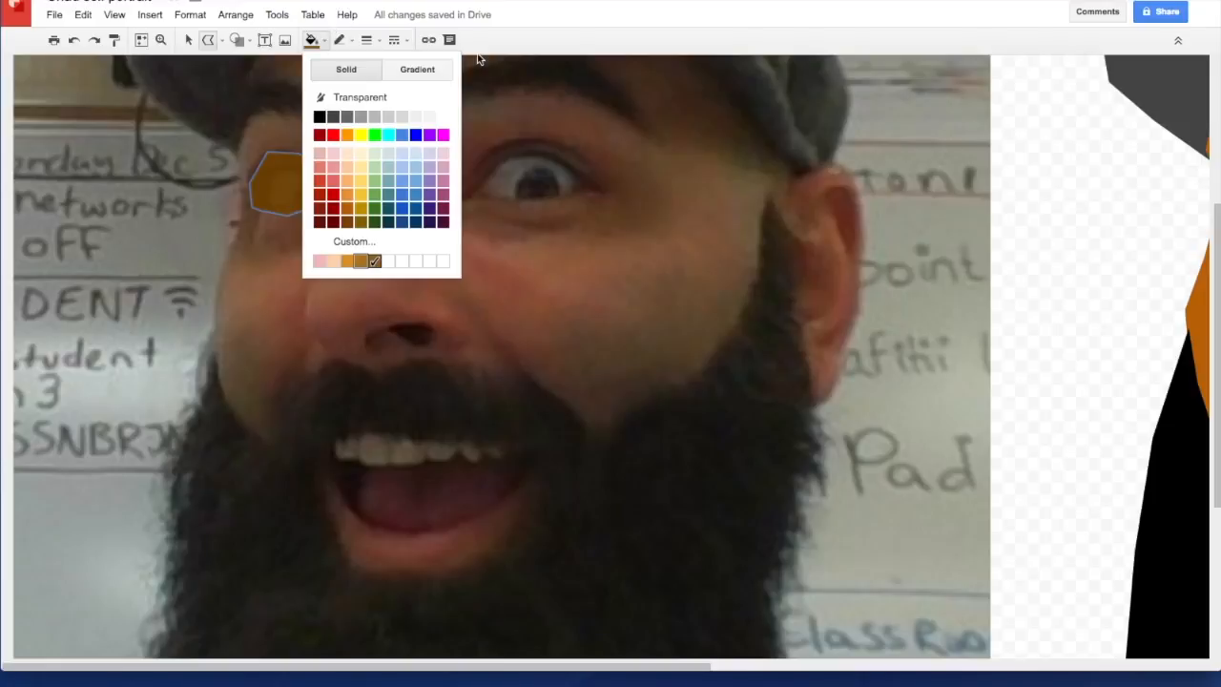
{"action": "left_click", "coordinate": [510, 37]}
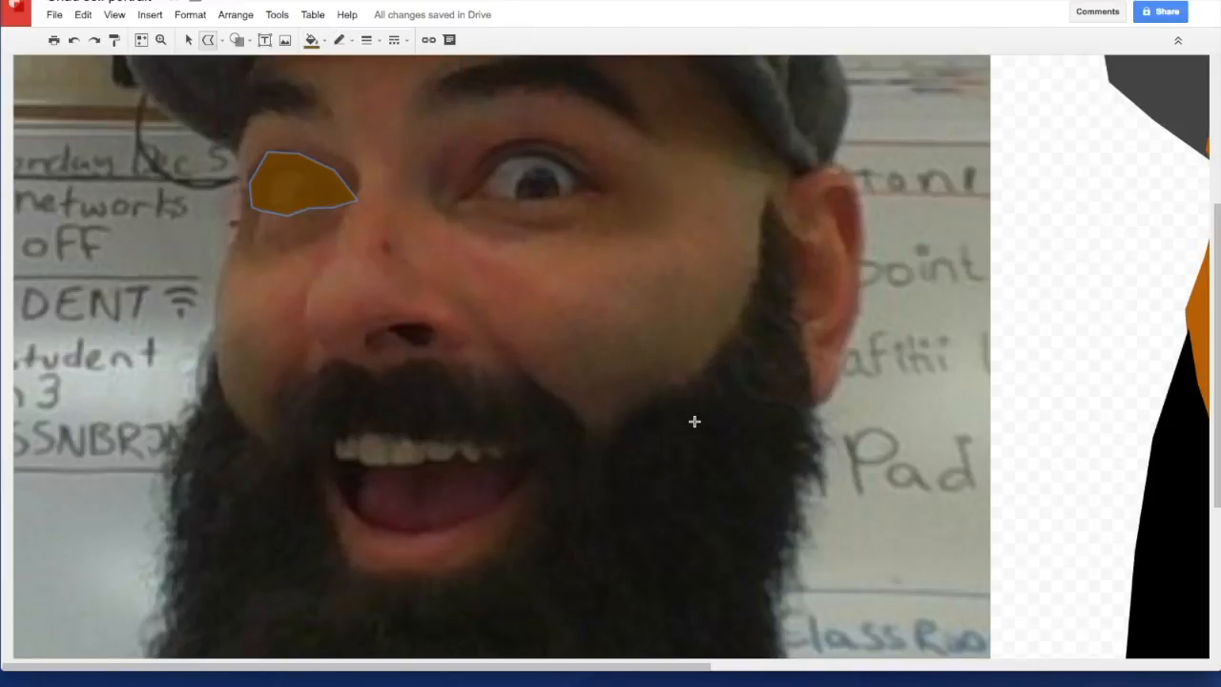
Move the left-hand inner eye shape onto the portrait, inside the left-hand eye socket shape
{"action": "key", "text": "Escape"}
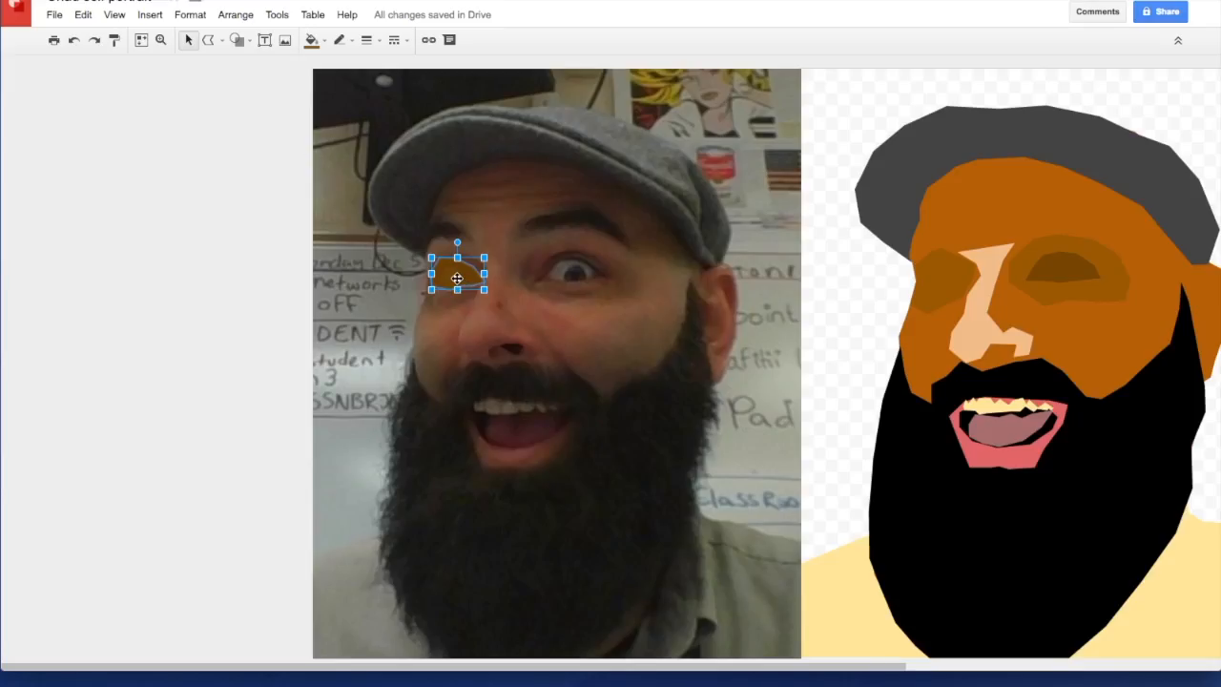
{"action": "left_click_drag", "start_coordinate": [457, 278], "coordinate": [943, 296]}
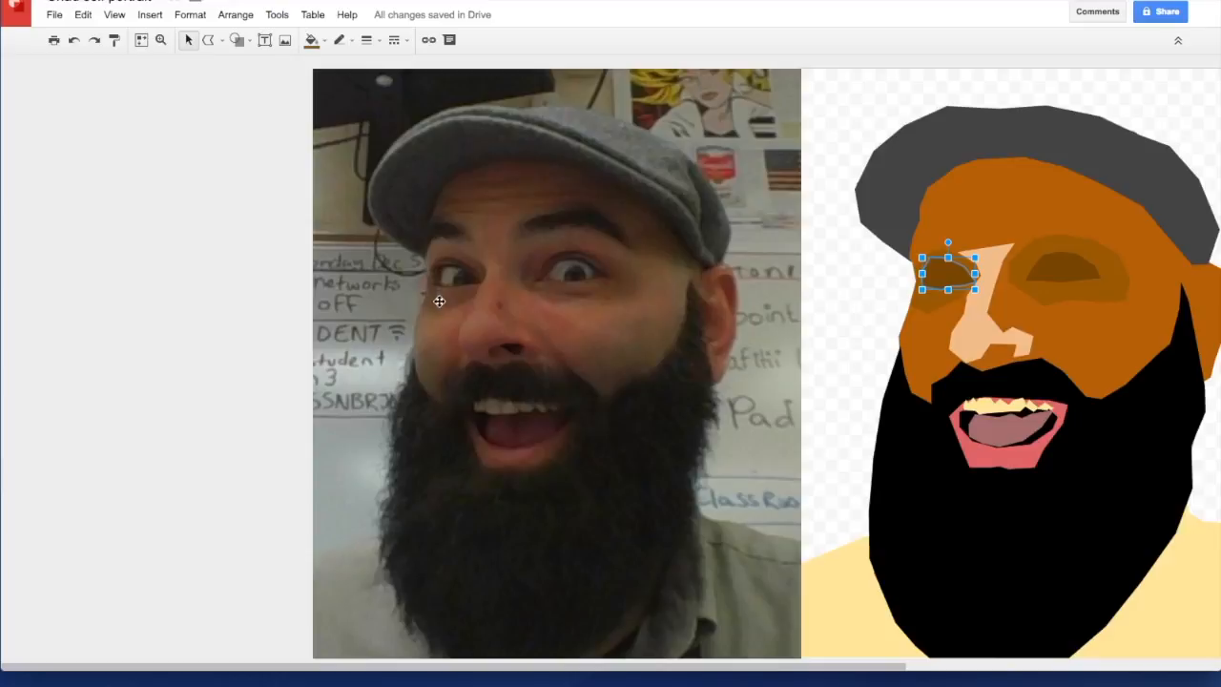
Reshape the portrait's left-hand eye socket by moving its nose-side points outward around the inner eye shape's corner
{"action": "left_click", "coordinate": [852, 286]}
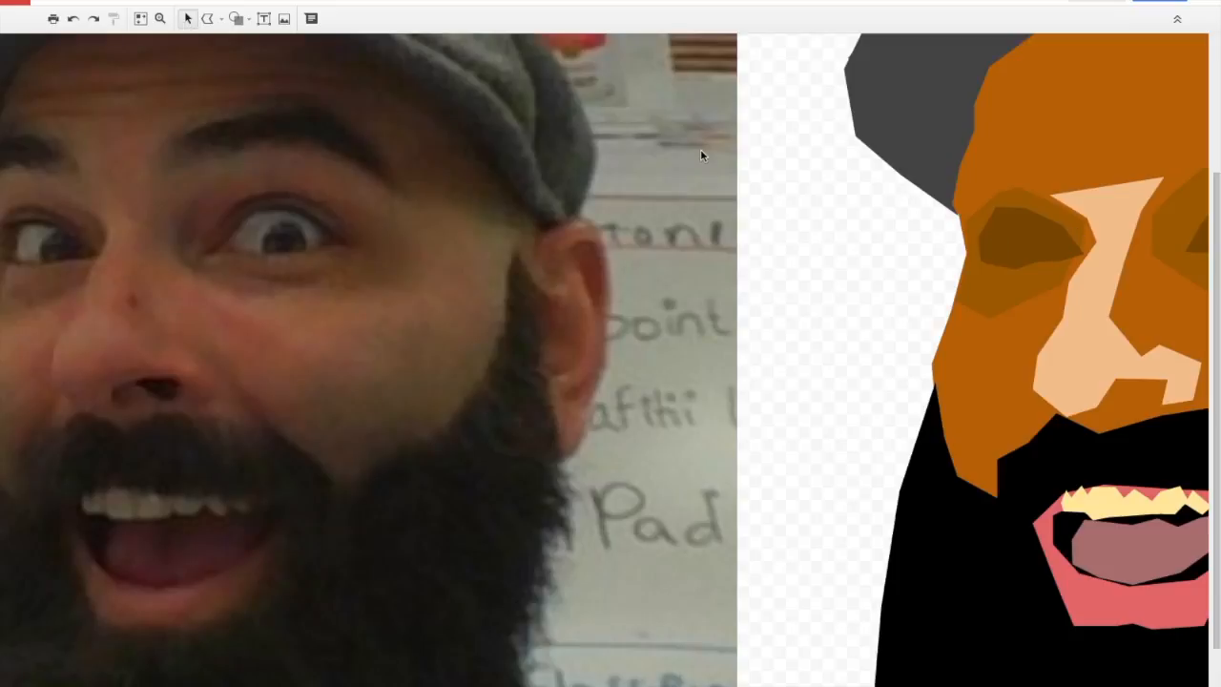
{"action": "left_click", "coordinate": [1076, 231]}
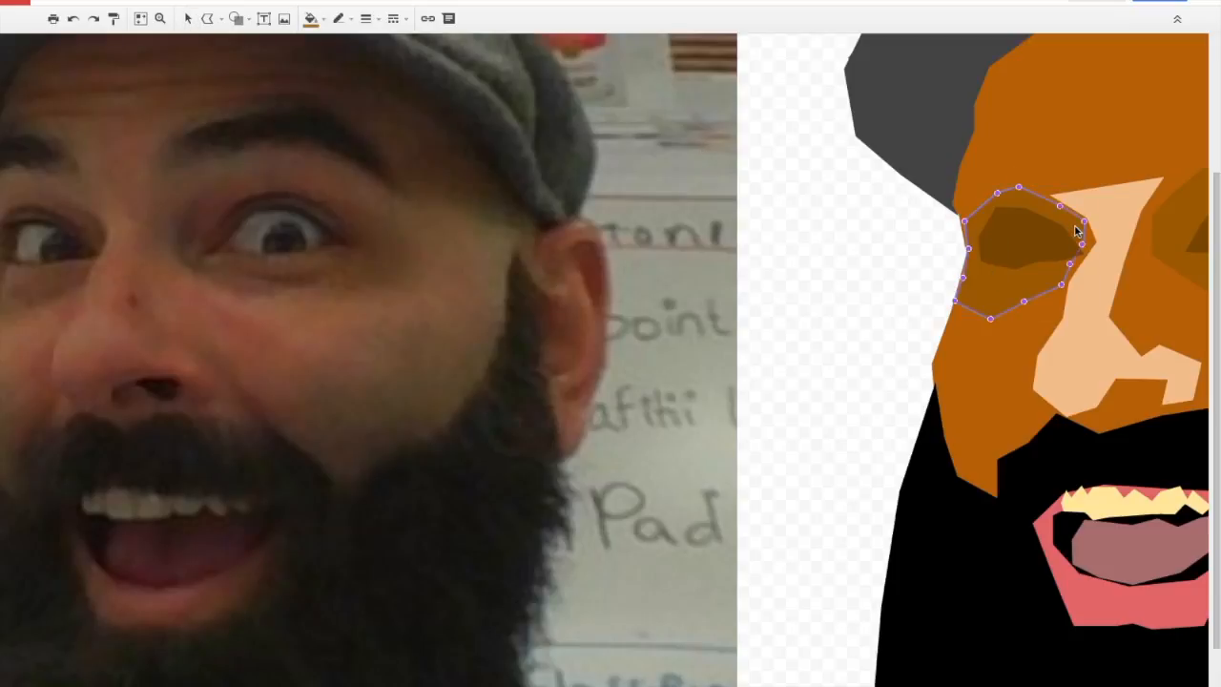
{"action": "mouse_move", "coordinate": [1082, 246]}
{"action": "left_mouse_down"}
{"action": "mouse_move", "coordinate": [1094, 241]}
{"action": "mouse_move", "coordinate": [1076, 269]}
{"action": "left_mouse_up"}
{"action": "left_click_drag", "start_coordinate": [1084, 220], "coordinate": [1060, 202]}
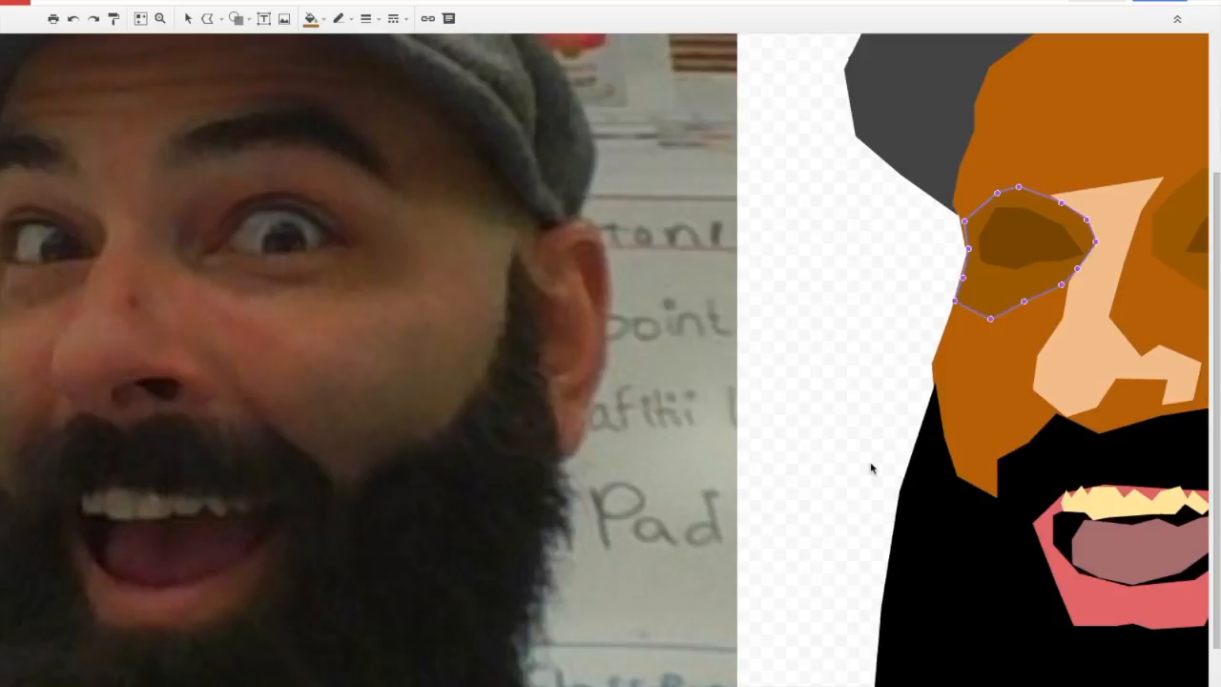
Trace the white of the photo's right-hand eye as a closed polyline
{"action": "left_click", "coordinate": [207, 19]}
{"action": "key", "text": "ctrl+alt+minus"}
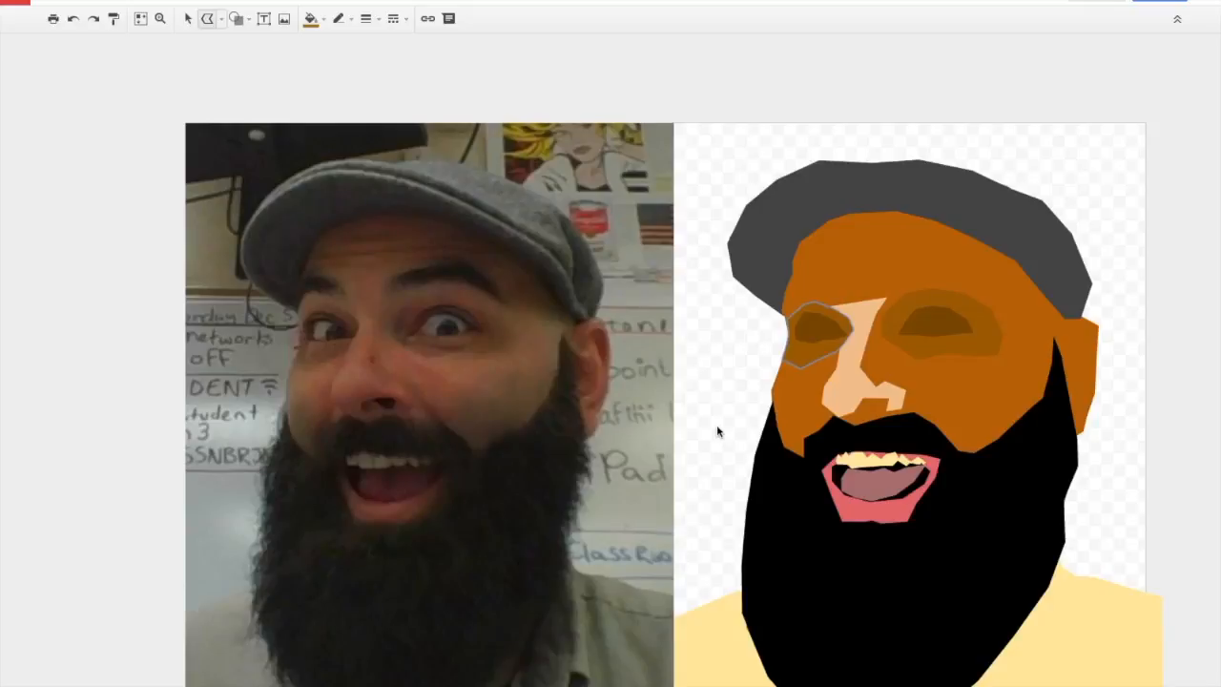
{"action": "key", "text": "ctrl+alt+equal"}
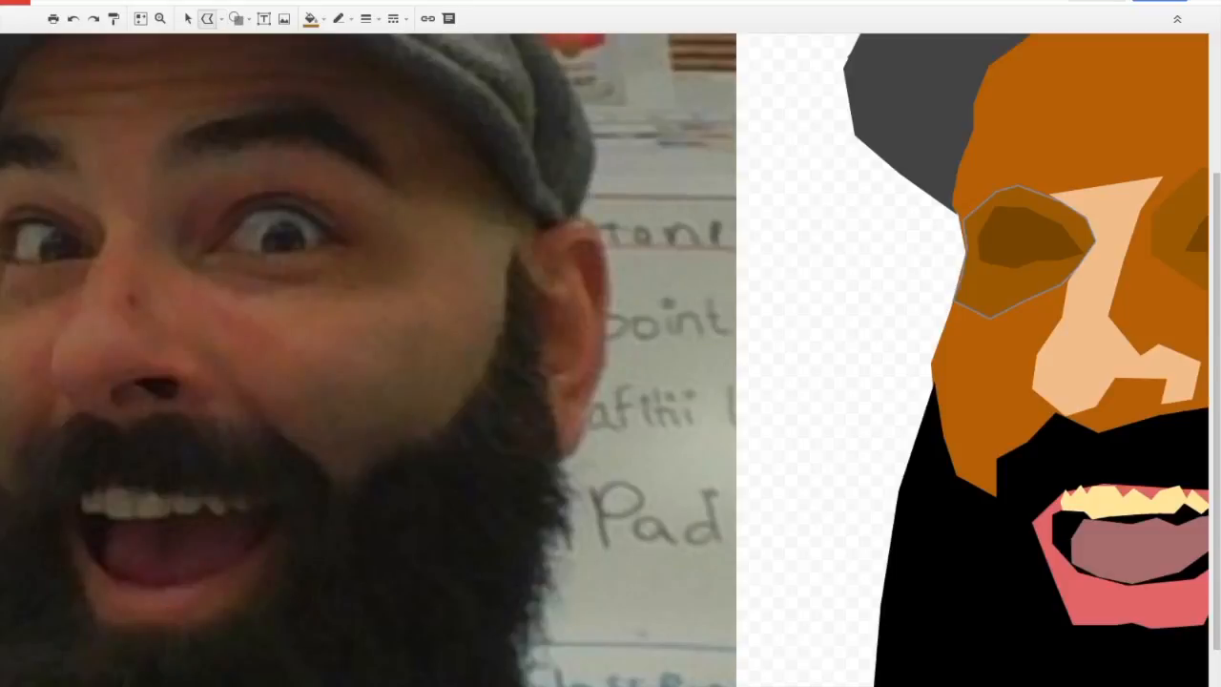
{"action": "key", "text": "ctrl+alt+equal"}
{"action": "key", "text": "ctrl+alt+equal"}
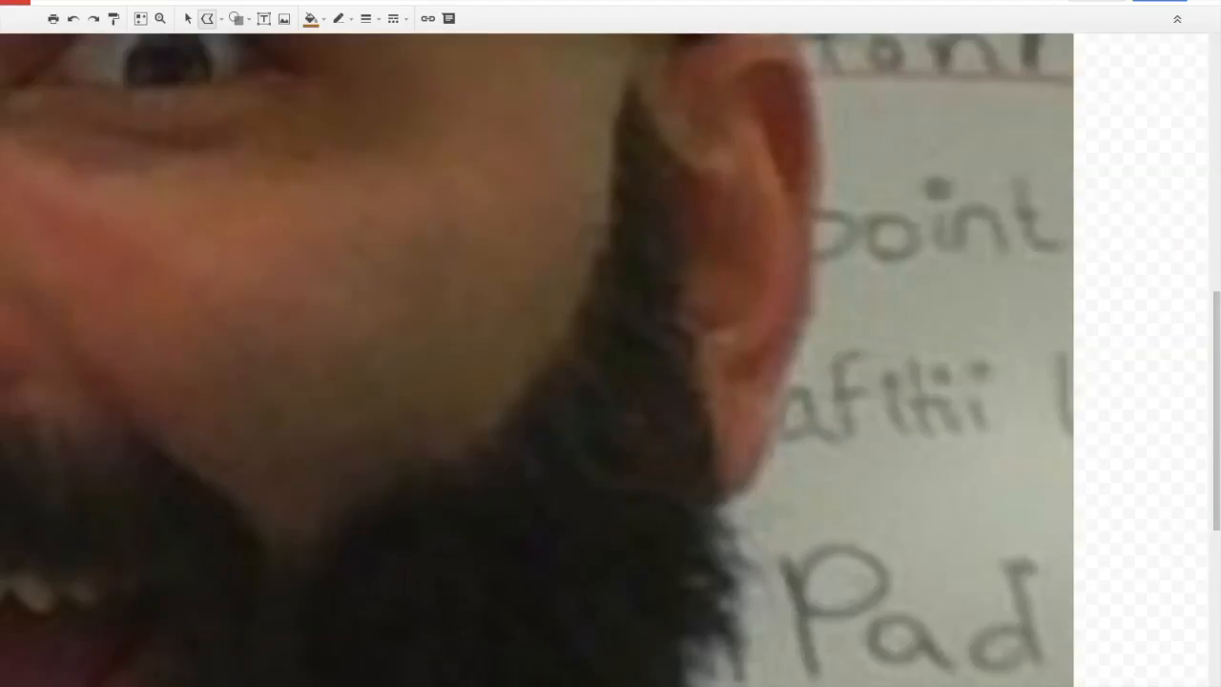
{"action": "scroll", "coordinate": [297, 194], "scroll_direction": "left", "scroll_amount": 3}
{"action": "scroll", "coordinate": [297, 194], "scroll_direction": "up", "scroll_amount": 1}
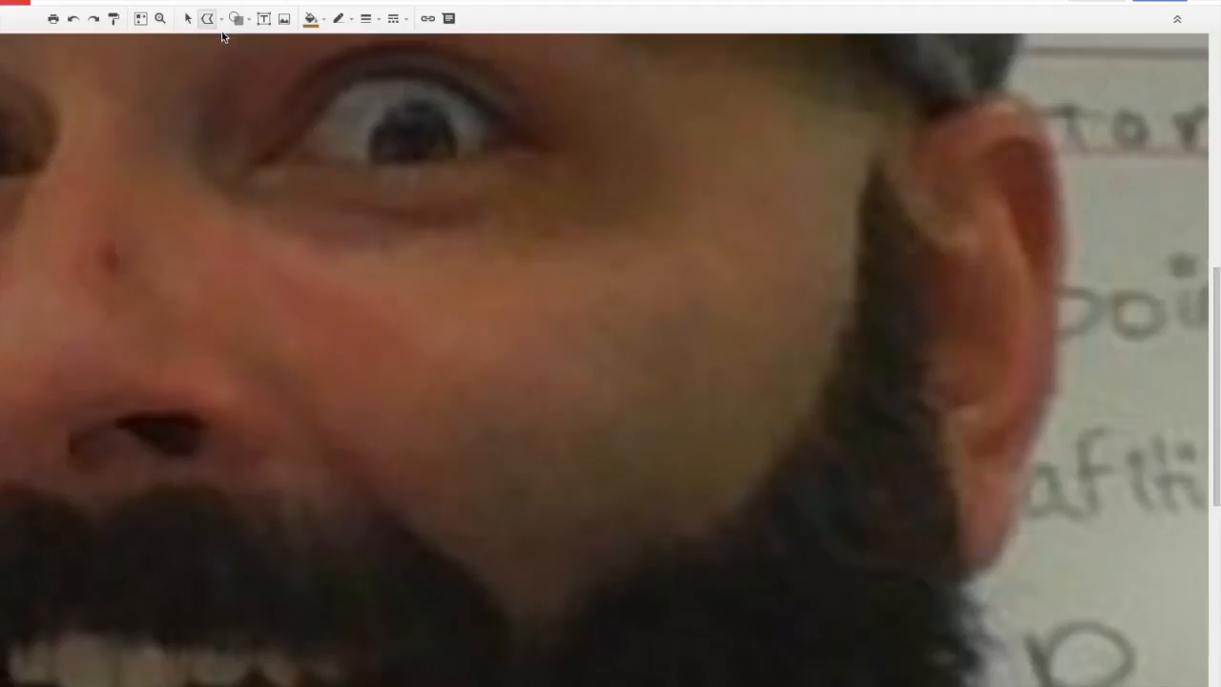
{"action": "left_click", "coordinate": [315, 156]}
{"action": "left_click", "coordinate": [305, 128]}
{"action": "left_click", "coordinate": [330, 100]}
{"action": "left_click", "coordinate": [360, 82]}
{"action": "left_click", "coordinate": [401, 78]}
{"action": "left_click", "coordinate": [479, 102]}
{"action": "left_click", "coordinate": [485, 141]}
{"action": "left_click", "coordinate": [469, 159]}
{"action": "left_click", "coordinate": [316, 156]}
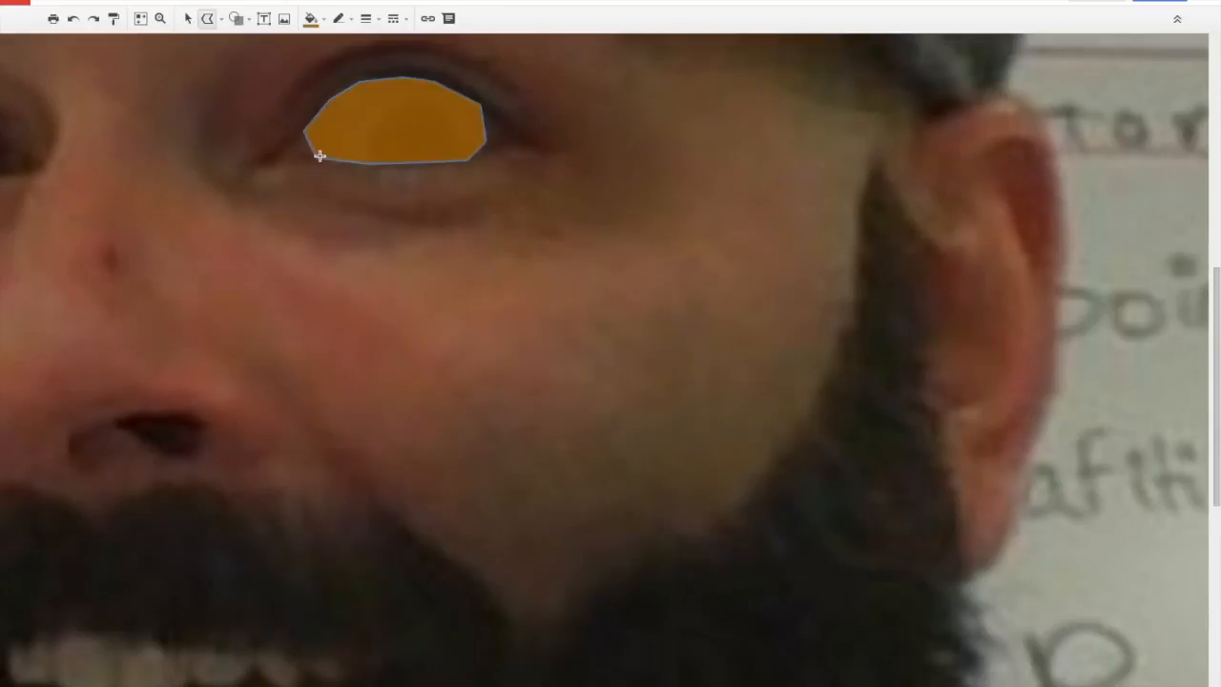
Fill the eye-white shape with light grey #cccccc and lower the colour's opacity
{"action": "left_click", "coordinate": [312, 20]}
{"action": "left_click", "coordinate": [386, 97]}
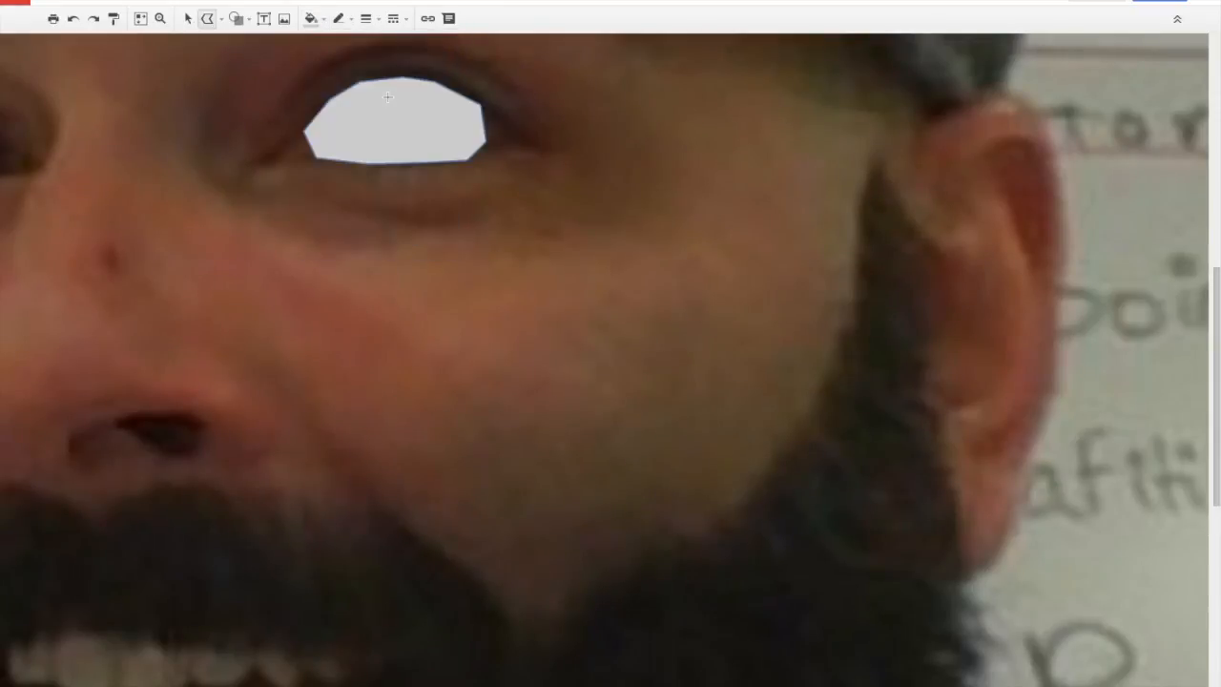
{"action": "left_click", "coordinate": [311, 19]}
{"action": "left_click", "coordinate": [384, 226]}
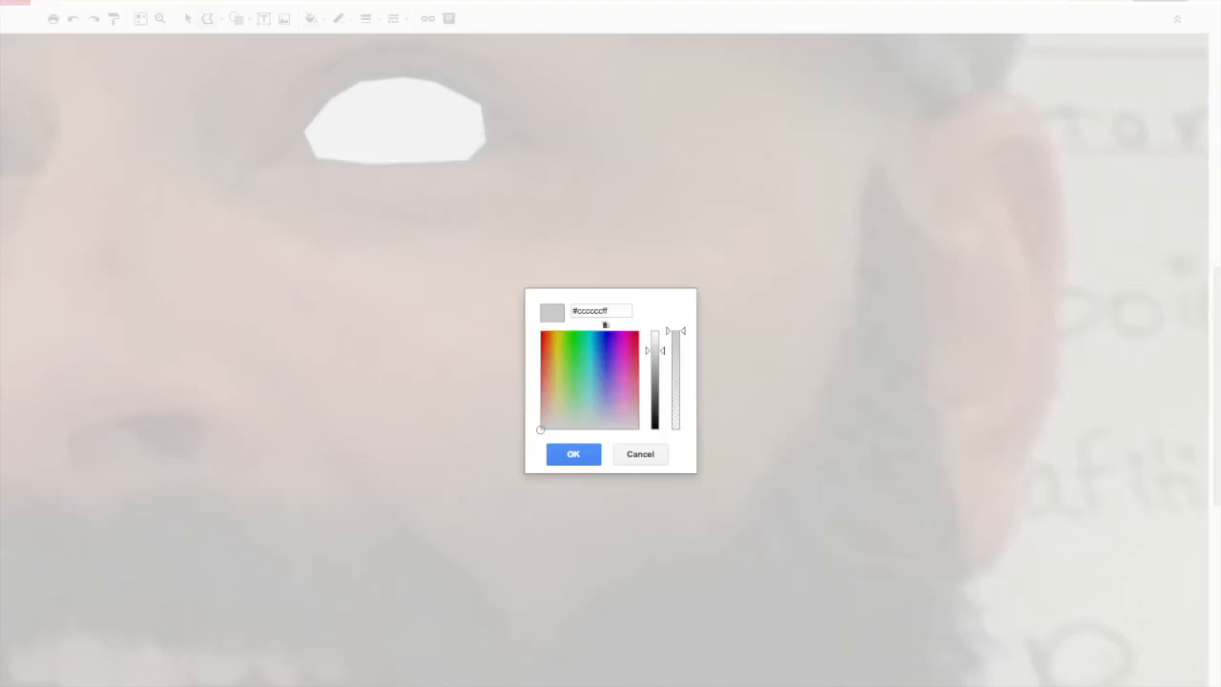
{"action": "left_click_drag", "start_coordinate": [685, 334], "coordinate": [661, 373]}
{"action": "left_click", "coordinate": [573, 454]}
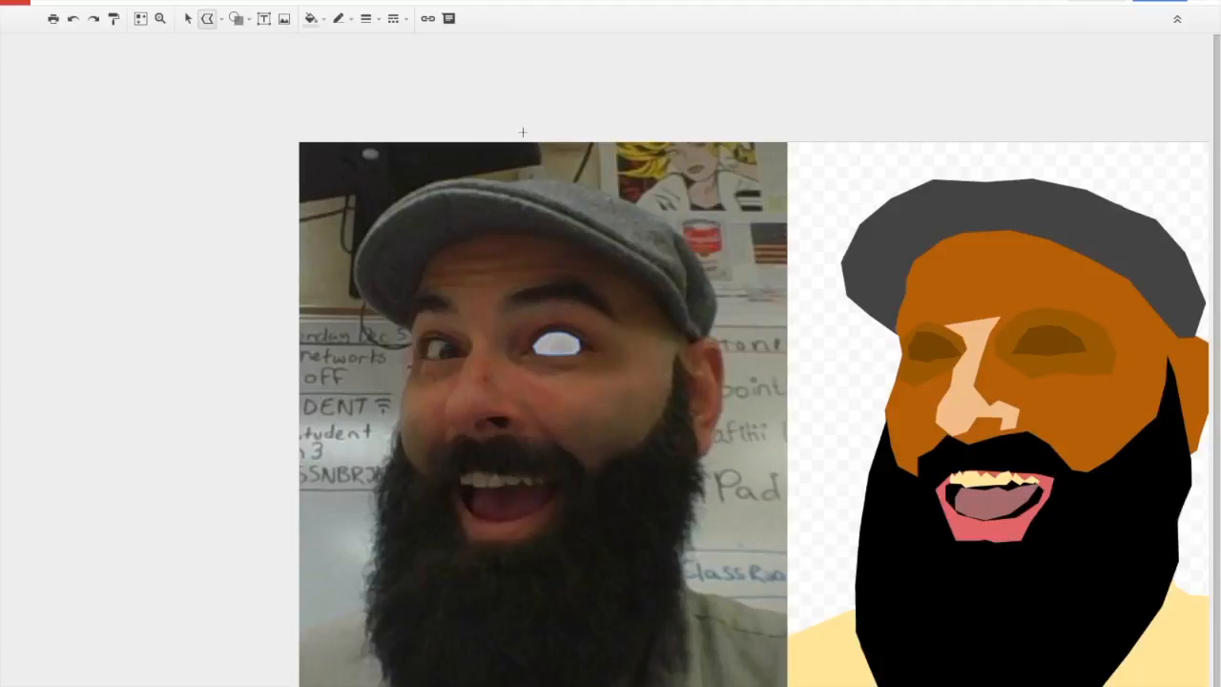
Move the grey eye-white shape onto the portrait, inside the right-hand inner eye shape
{"action": "left_click", "coordinate": [188, 18]}
{"action": "left_click", "coordinate": [556, 343]}
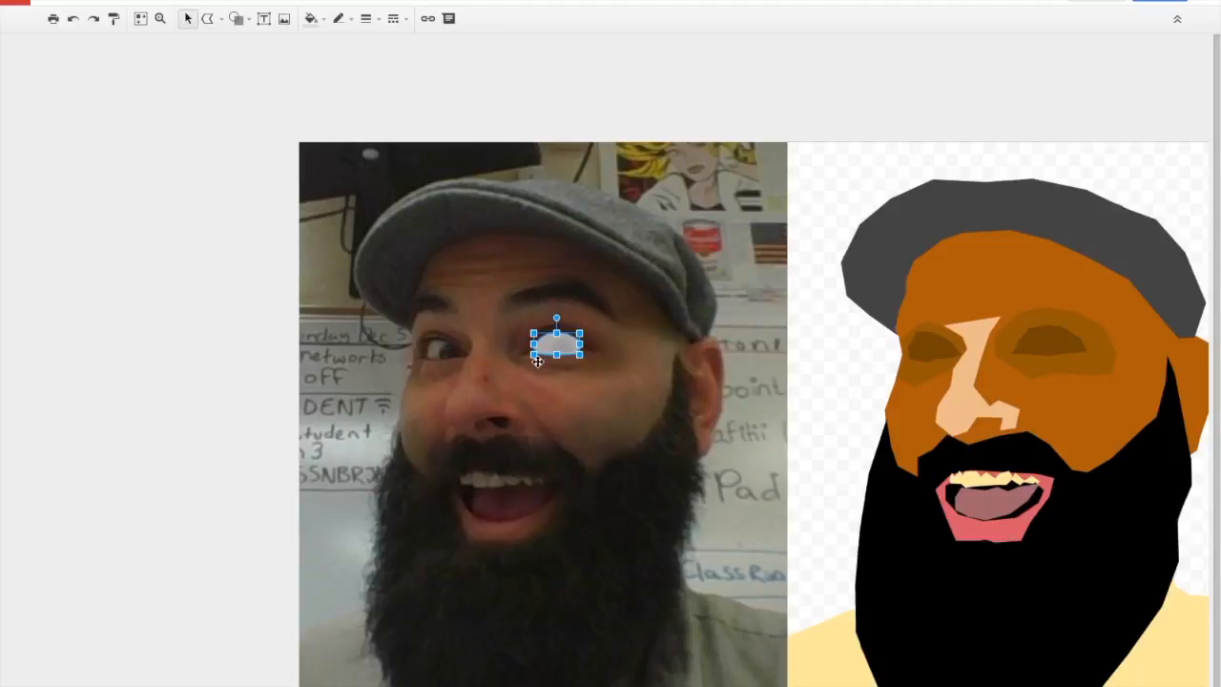
{"action": "left_click", "coordinate": [717, 93]}
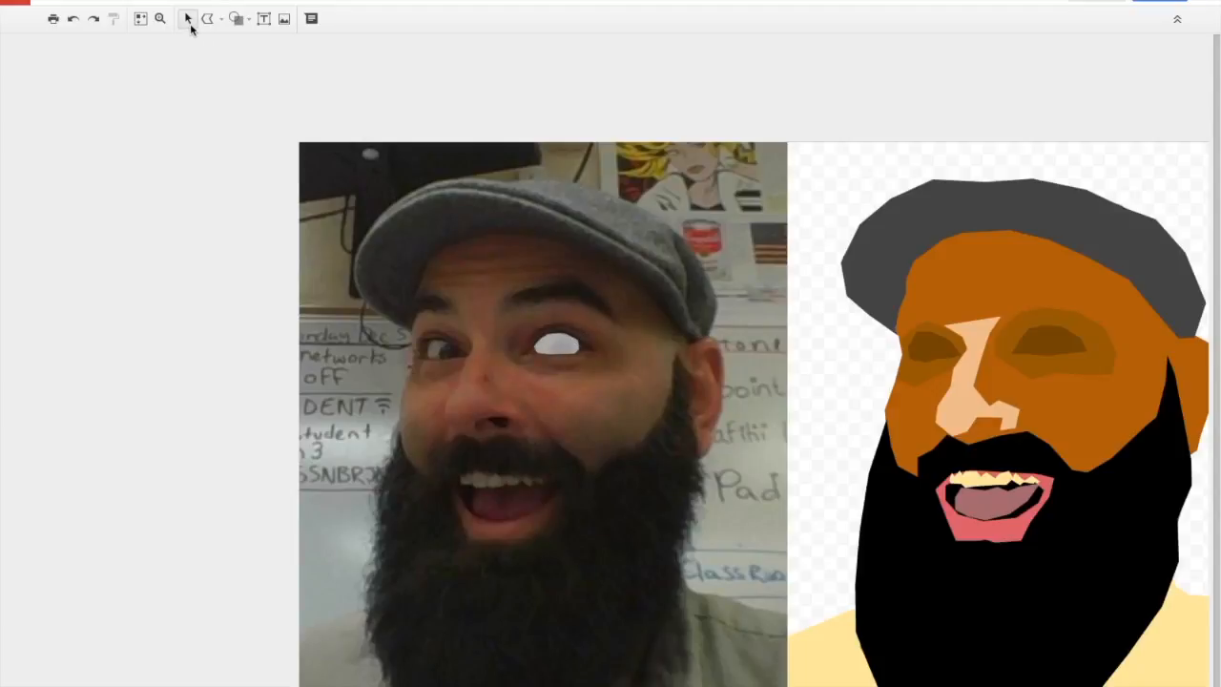
{"action": "left_click", "coordinate": [552, 351]}
{"action": "left_click_drag", "start_coordinate": [556, 339], "coordinate": [1045, 351]}
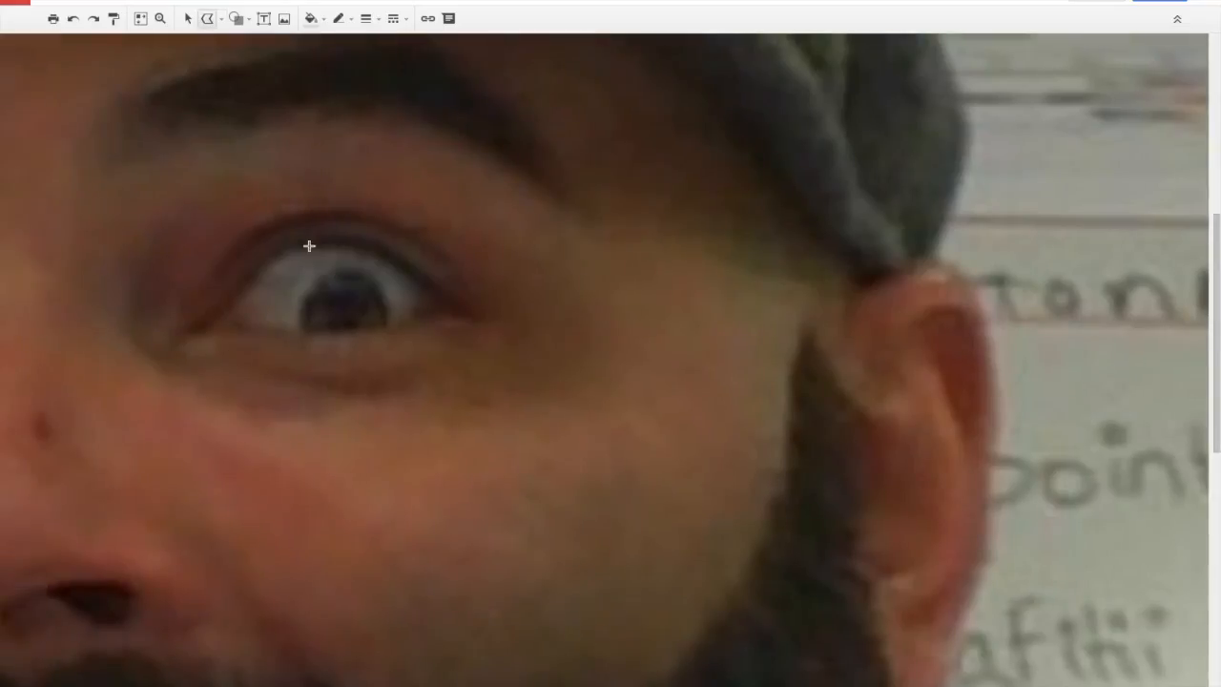
Trace the iris of the photo's right-hand eye as a dark red polyline shape and move it onto the portrait's right-hand eye white
{"action": "left_click", "coordinate": [305, 334]}
{"action": "left_click", "coordinate": [388, 328]}
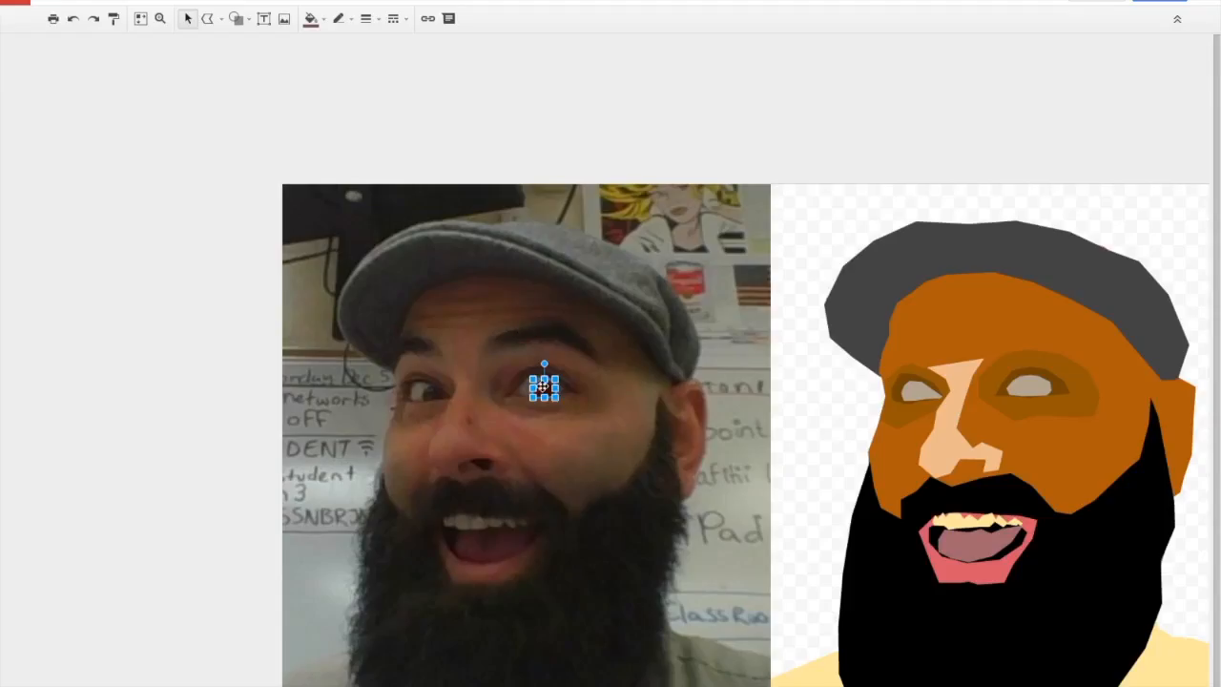
{"action": "left_click_drag", "start_coordinate": [543, 384], "coordinate": [1029, 384]}
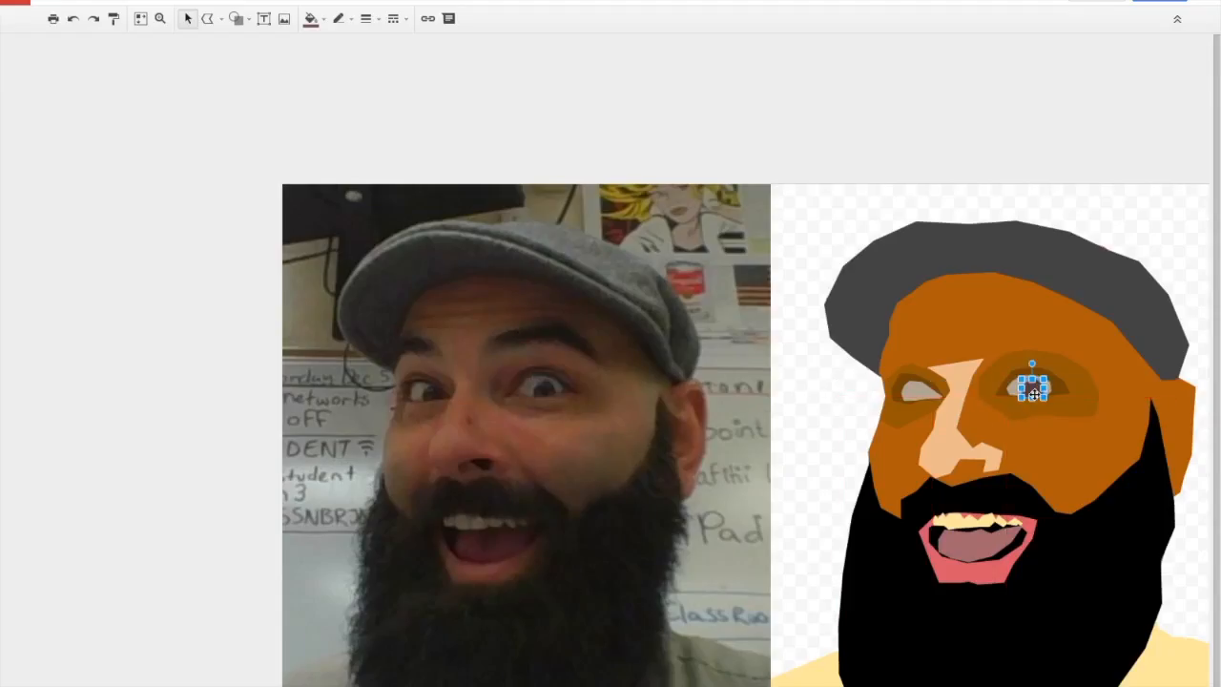
{"action": "key", "text": "Escape"}
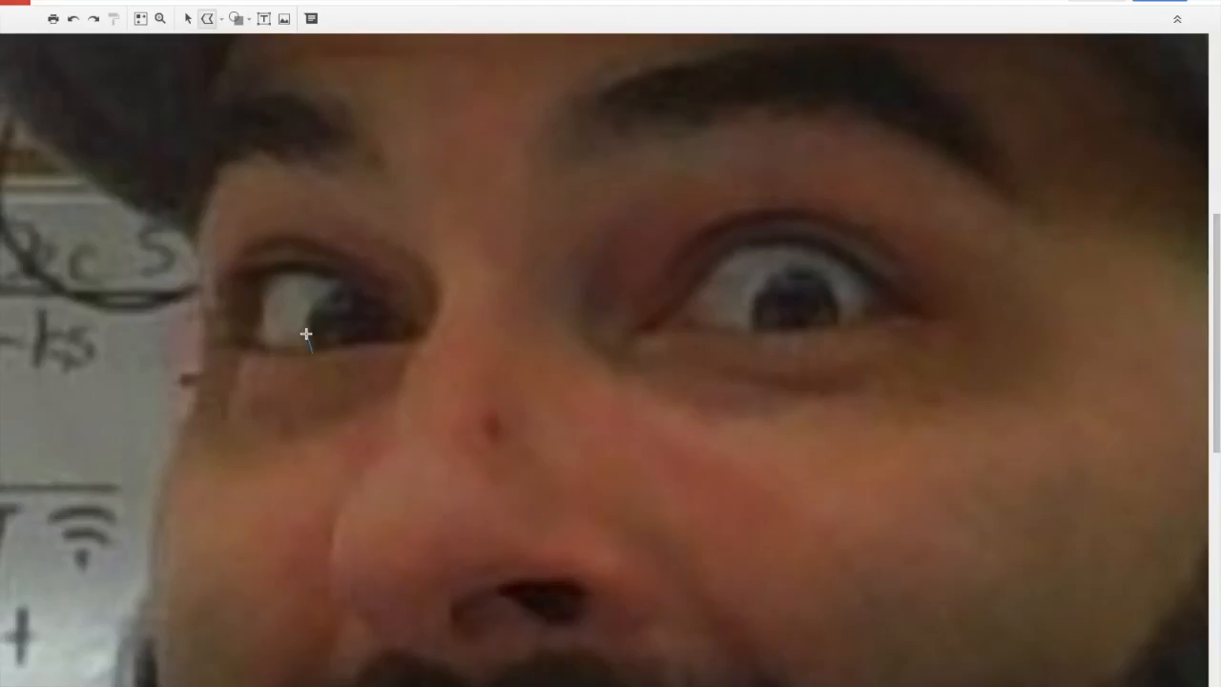
Trace the iris of the photo's left-hand eye as a closed dark red polyline and move it onto the portrait's left-hand eye white
{"action": "left_click", "coordinate": [310, 350]}
{"action": "left_click", "coordinate": [351, 279]}
{"action": "left_click", "coordinate": [411, 328]}
{"action": "left_click", "coordinate": [376, 343]}
{"action": "left_click", "coordinate": [310, 350]}
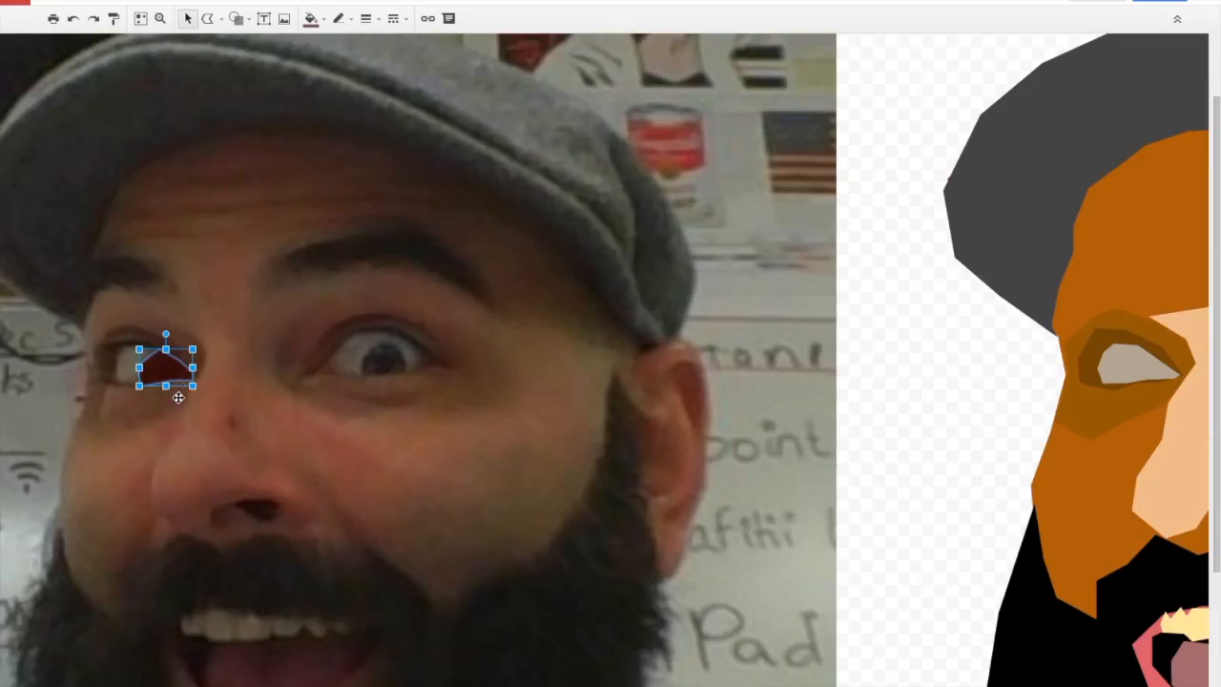
{"action": "left_click_drag", "start_coordinate": [178, 397], "coordinate": [1125, 385]}
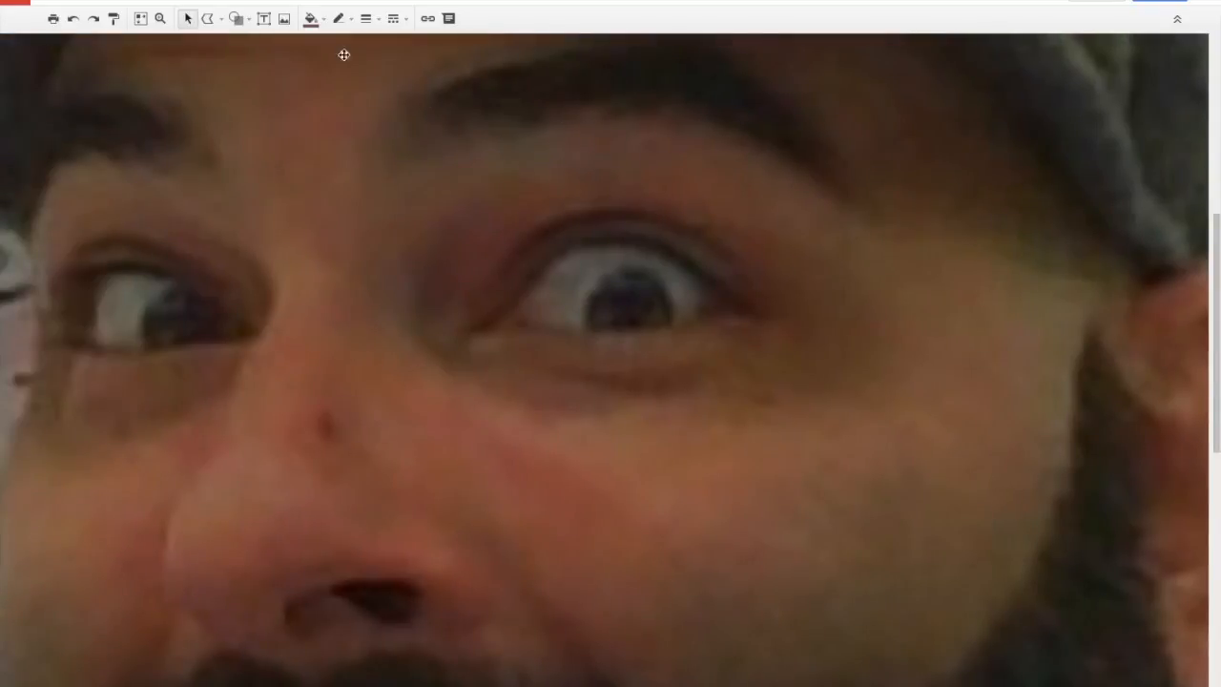
Trace the pupils of the photo's eyes as black-filled polylines and place them on the portrait's irises
{"action": "left_click", "coordinate": [207, 18]}
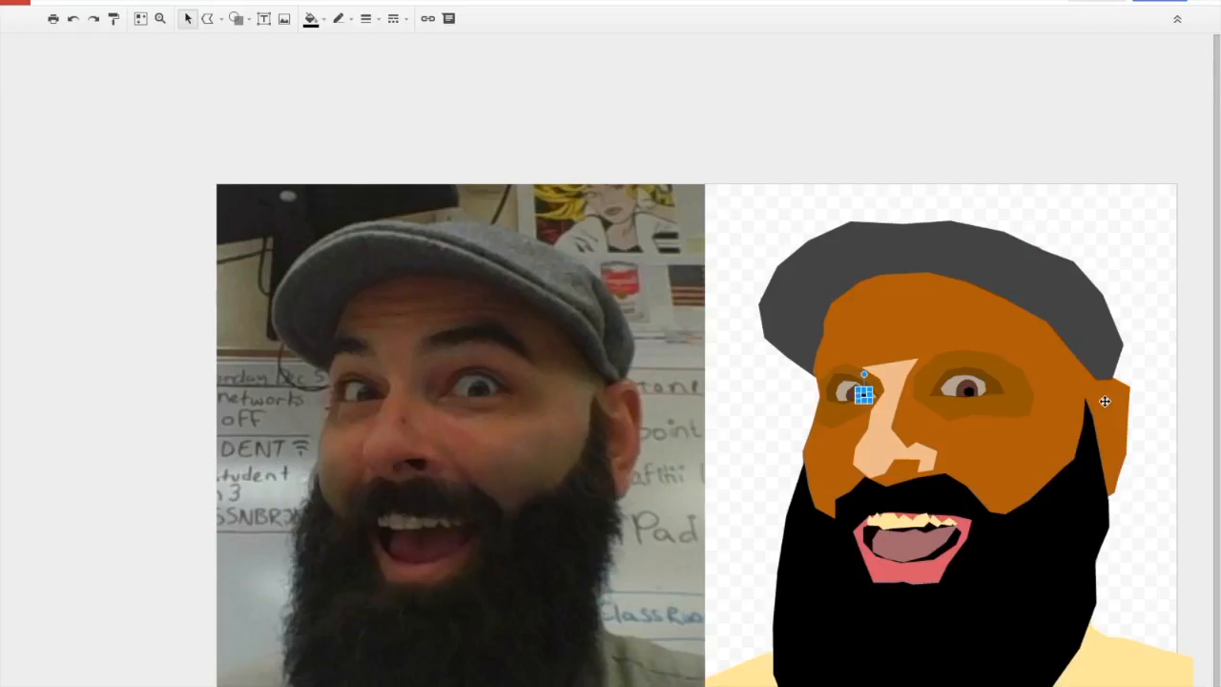
{"action": "key", "text": "Escape"}
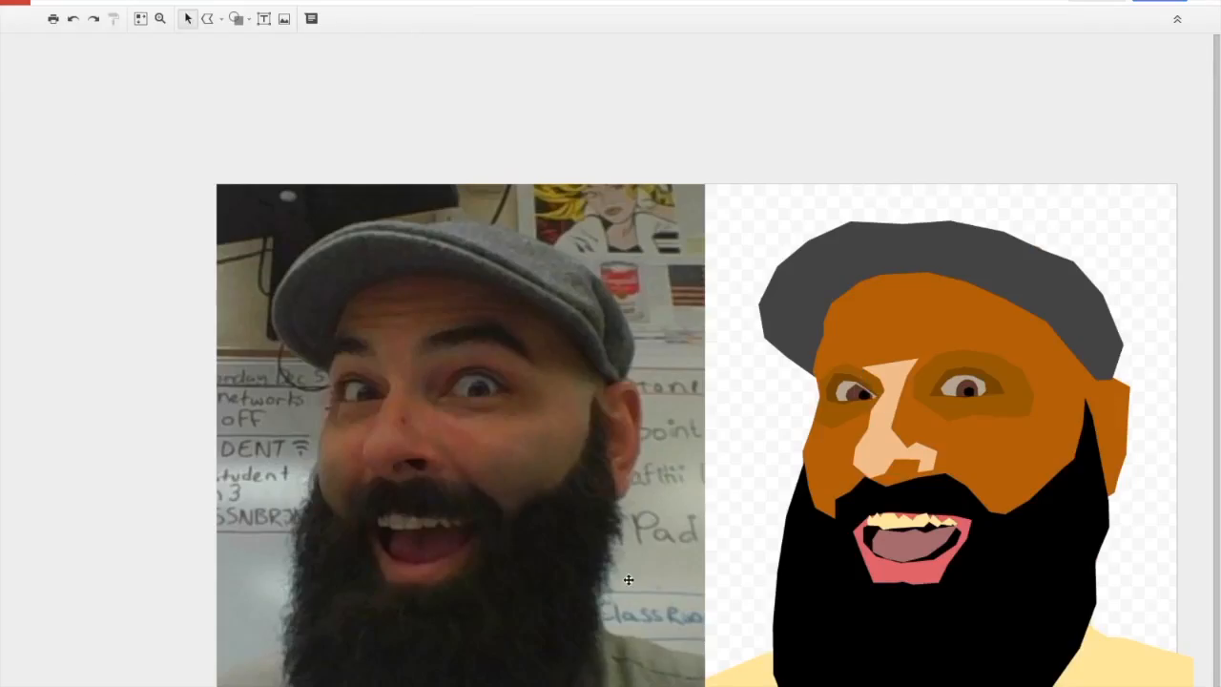